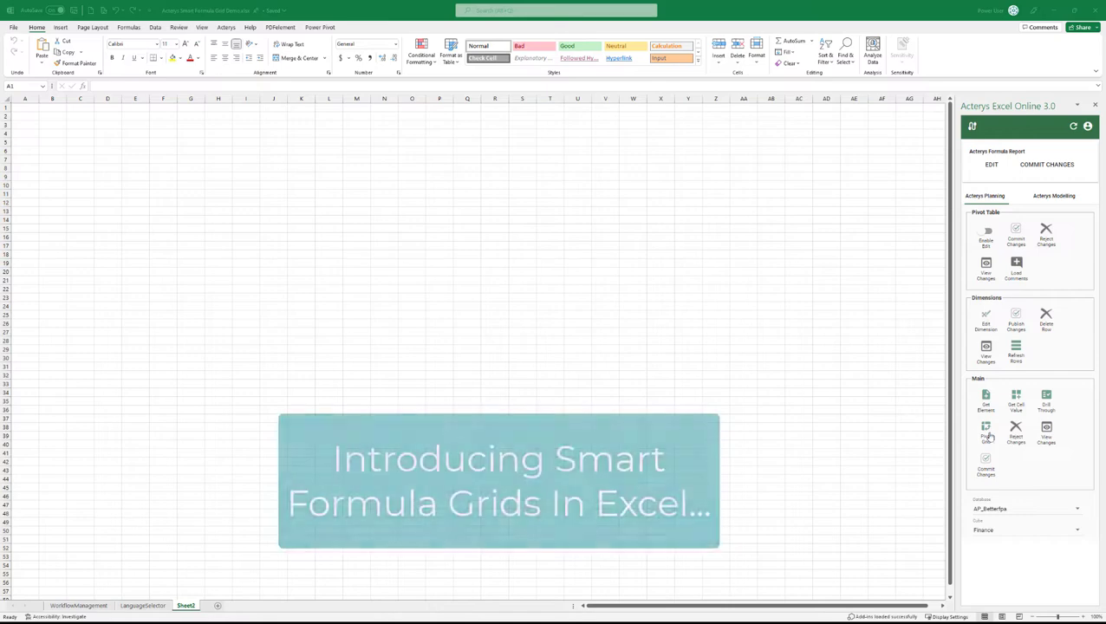
Start a new formula report grid on the Finance cube using the DimAccount dimension
left_click(986, 431)
left_click(384, 108)
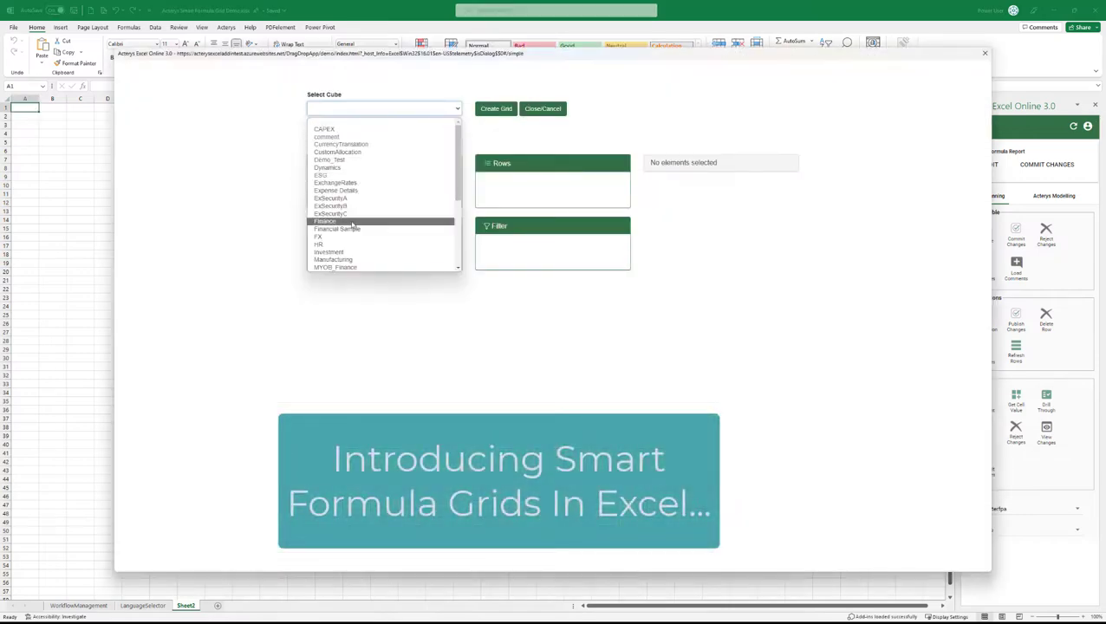
left_click(346, 221)
left_click(354, 144)
left_click(349, 164)
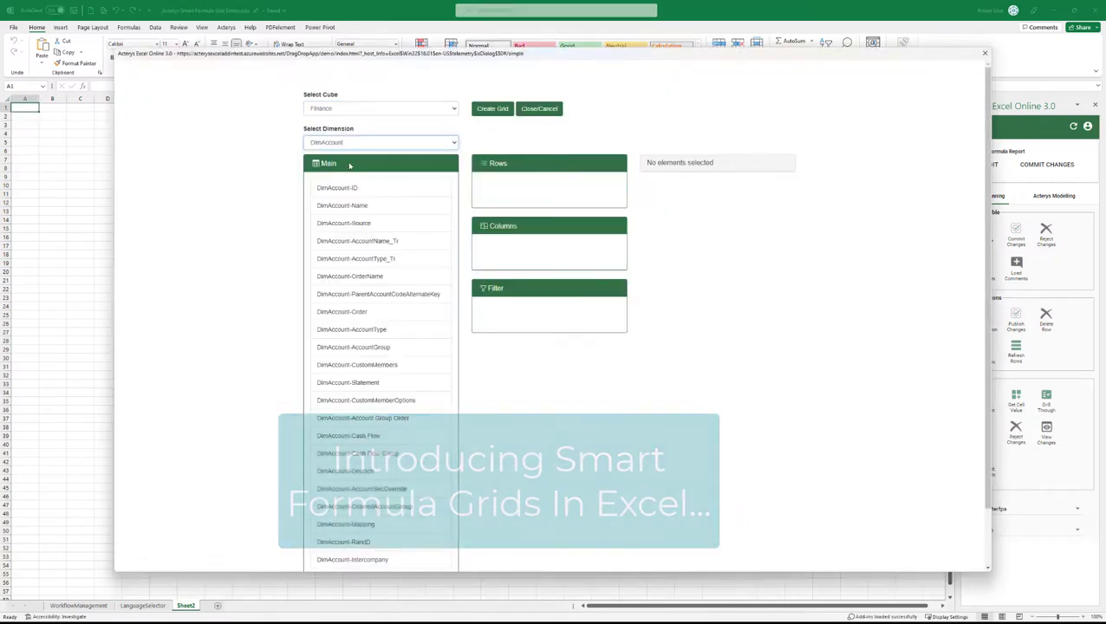
Put AccountGroup rows limited to Cost of Sales, Expense and Revenue, with account Name beneath
left_click_drag(365, 347, 524, 191)
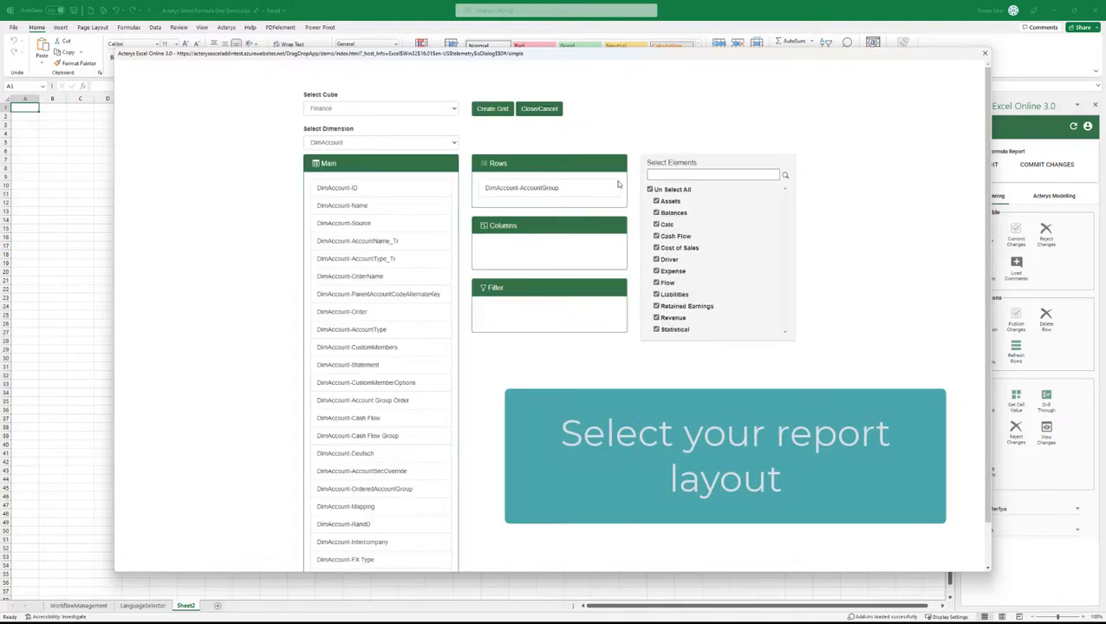
left_click(650, 190)
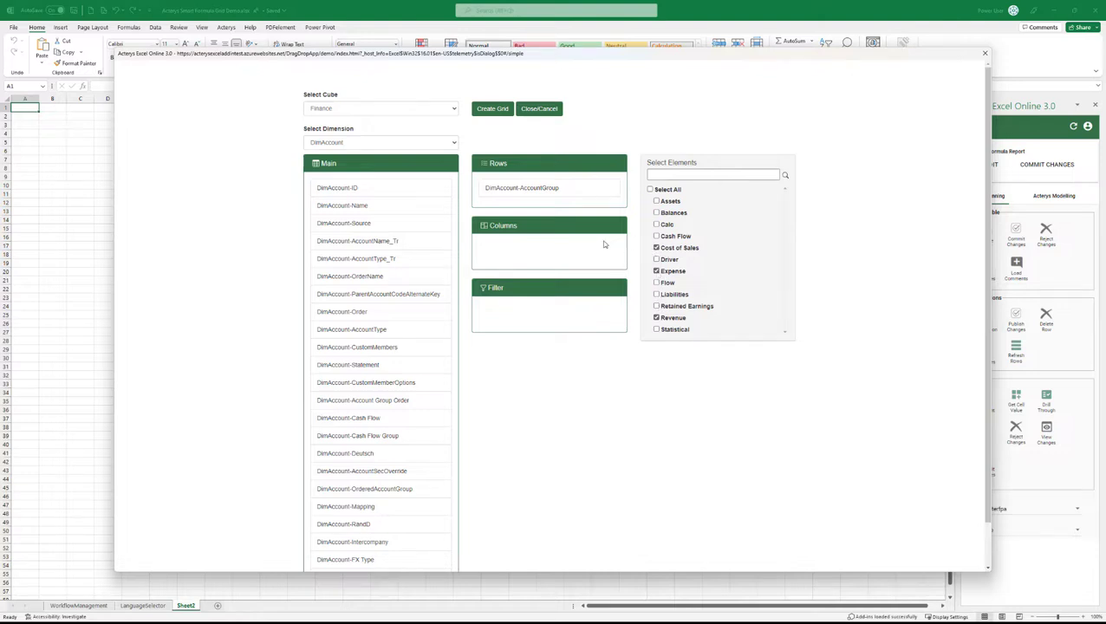
left_click_drag(363, 207, 520, 204)
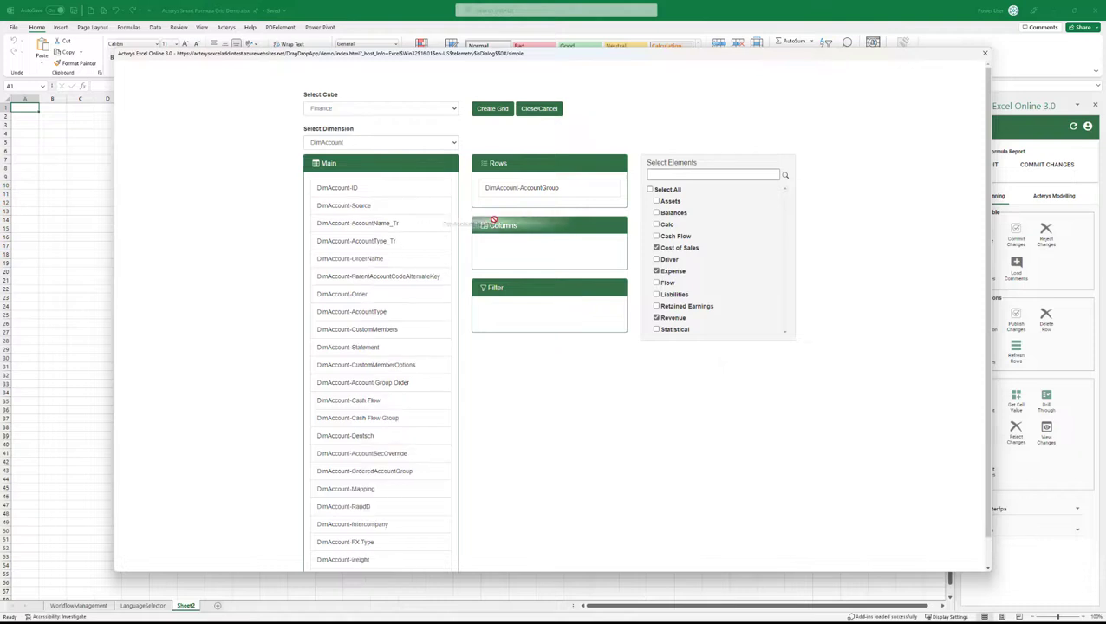
Add DimDate Year_Month columns for months 2021 01 to 2021 03
left_click(329, 144)
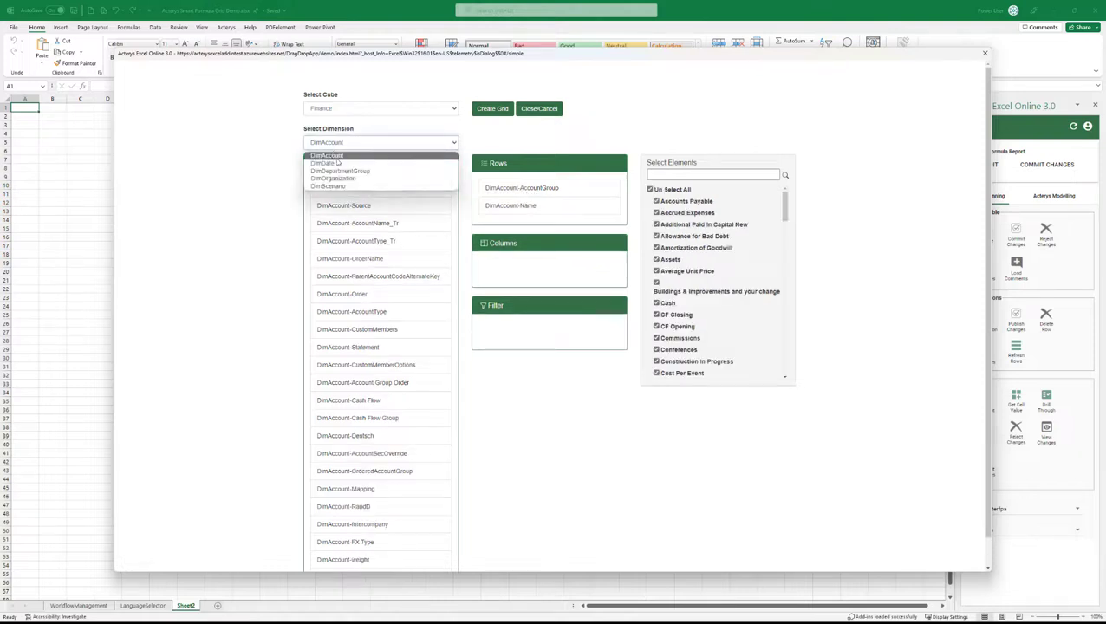
left_click(338, 165)
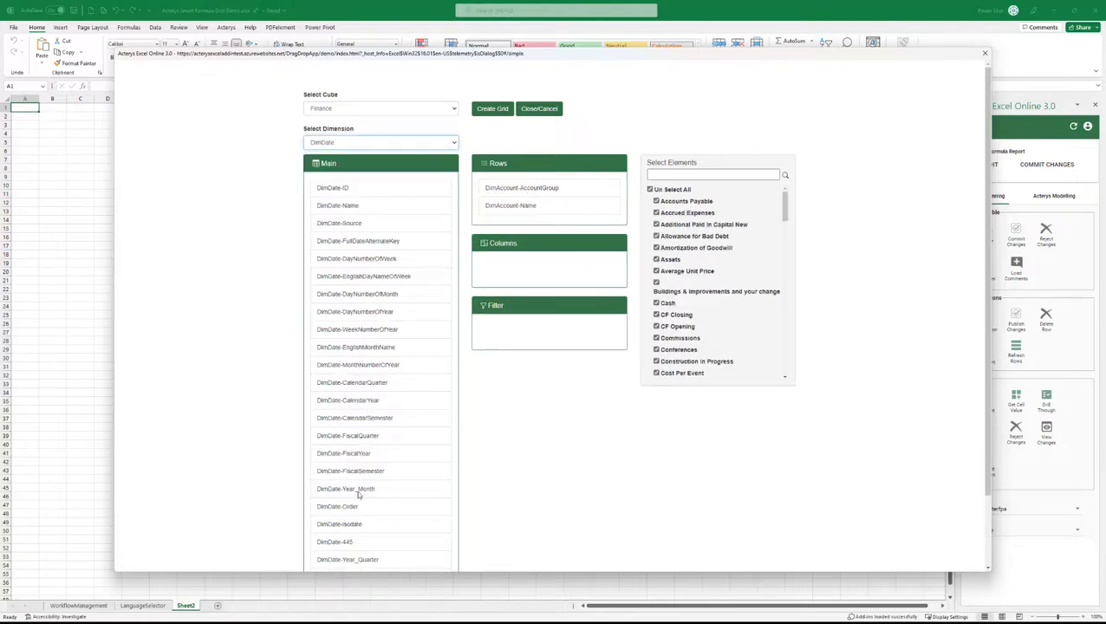
left_click_drag(359, 491, 538, 267)
left_click(657, 171)
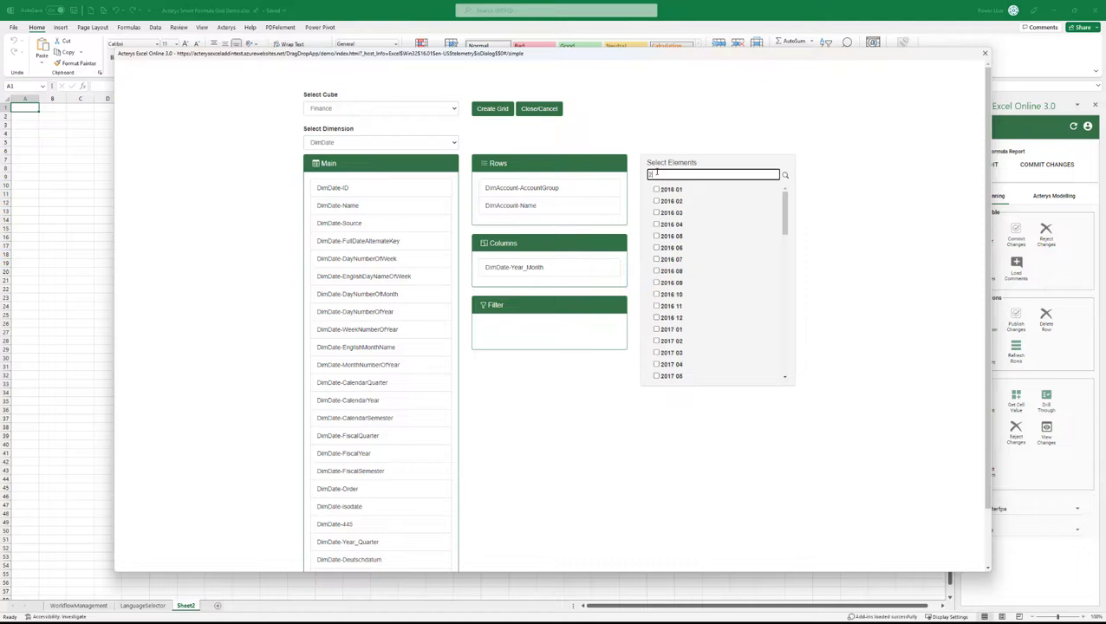
type("021")
left_click(657, 190)
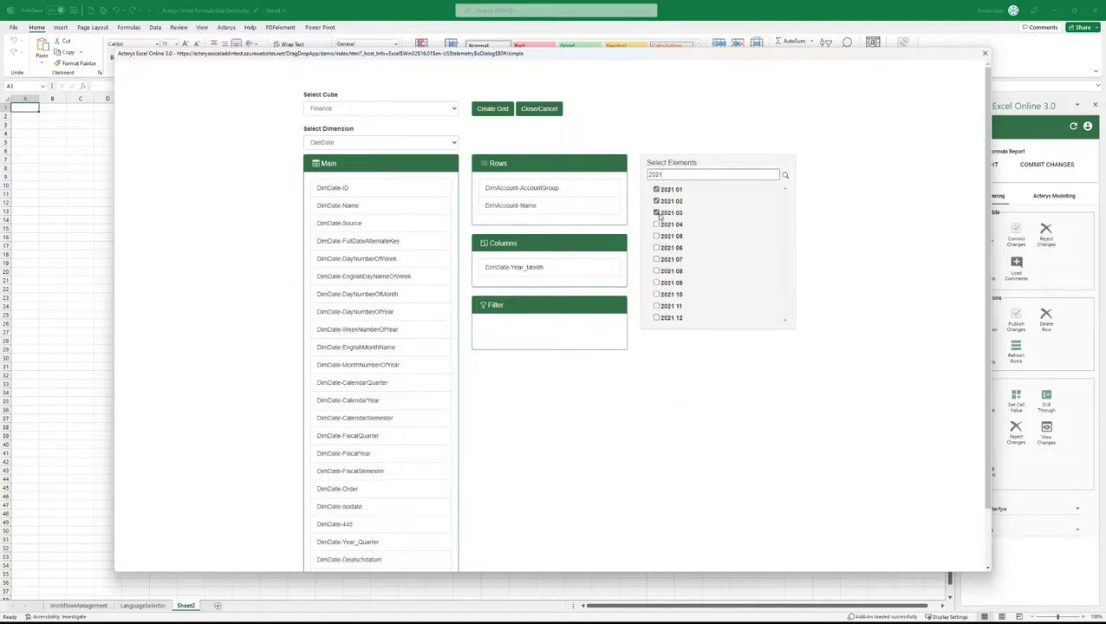
Add DimScenario Name (Budget) as a second column level
left_click(379, 142)
left_click(347, 171)
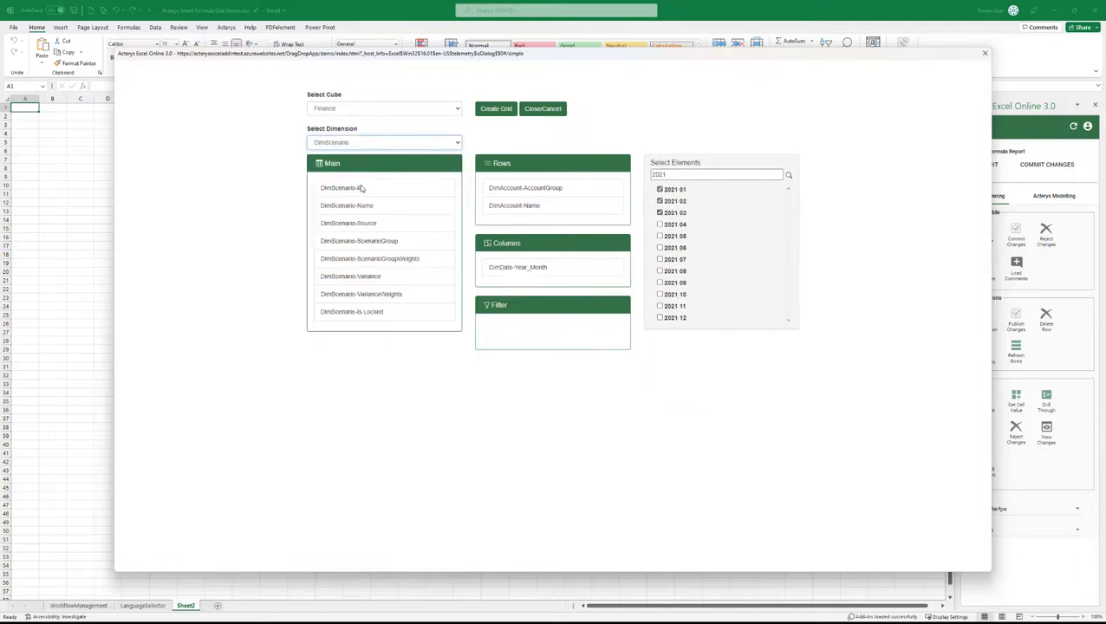
left_click_drag(363, 206, 552, 275)
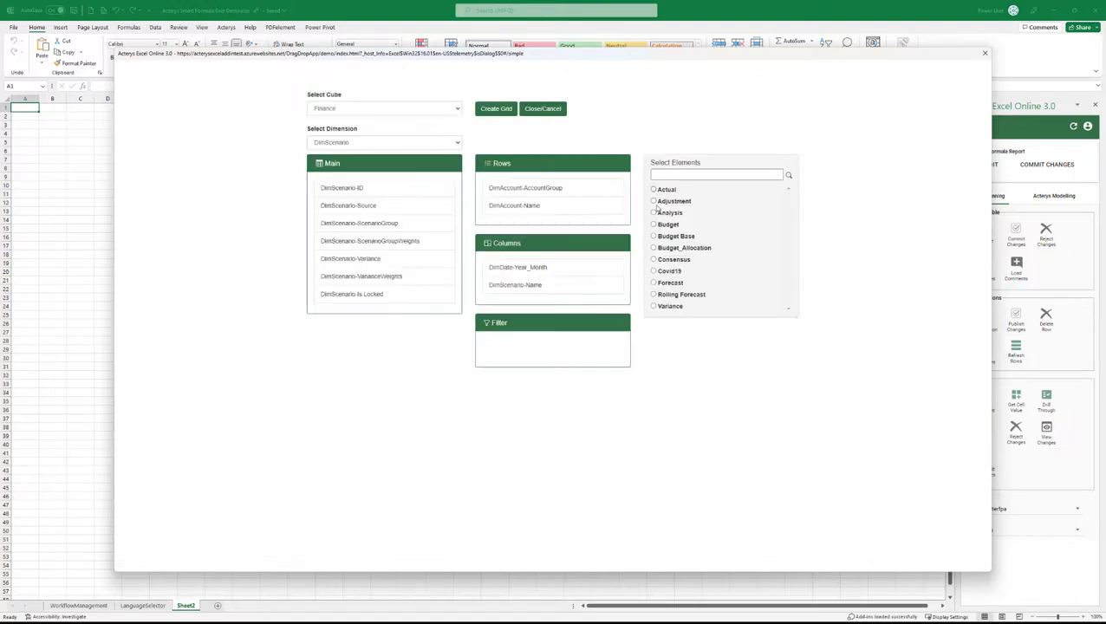
Use DimOrganization Name as the report filter
left_click(390, 143)
left_click(366, 179)
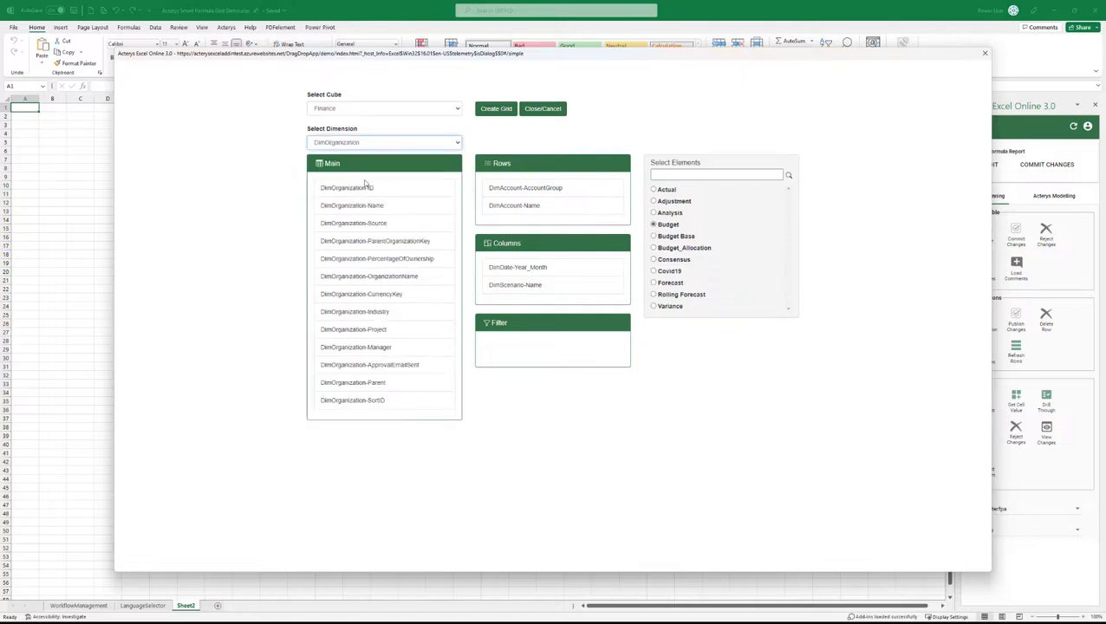
left_click_drag(357, 213, 570, 359)
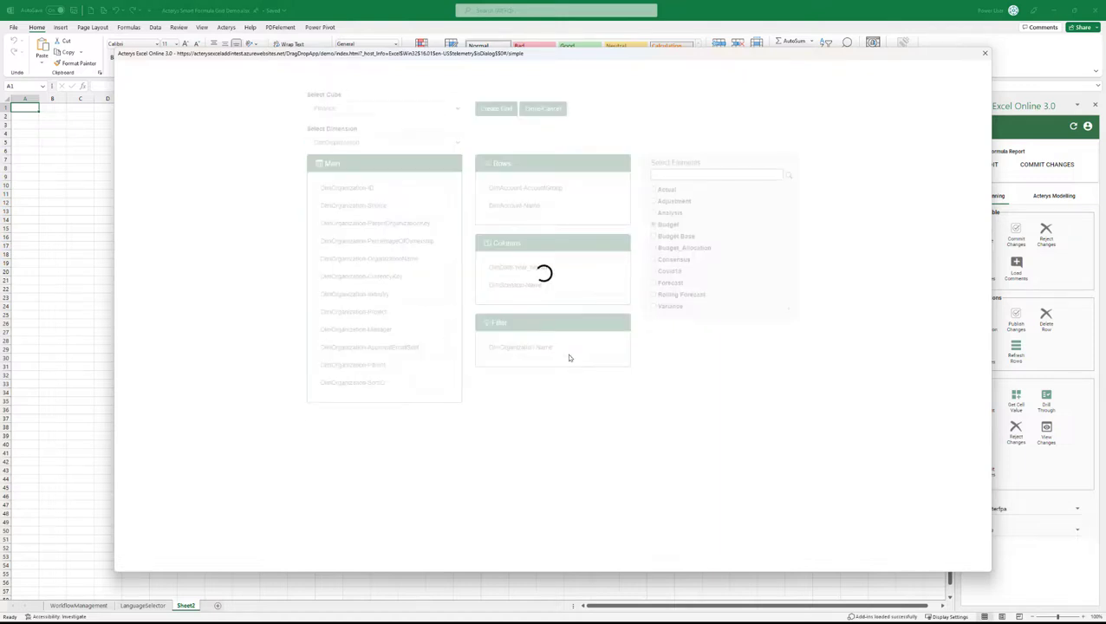
Create the report grid on the sheet and add a 'Total' heading in H10
left_click(496, 109)
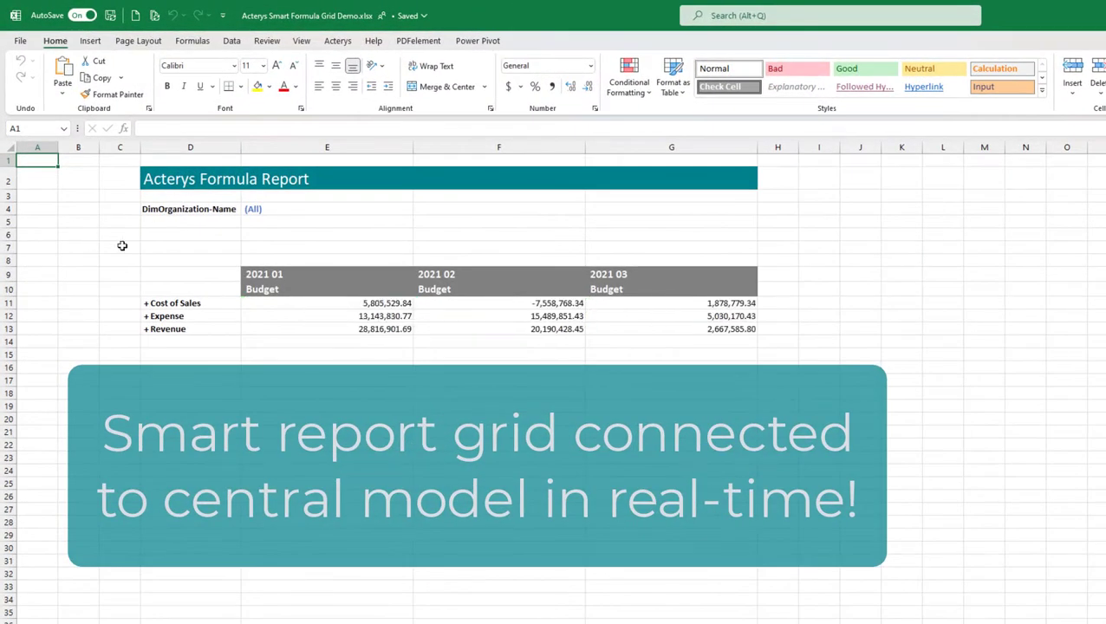
left_click(773, 288)
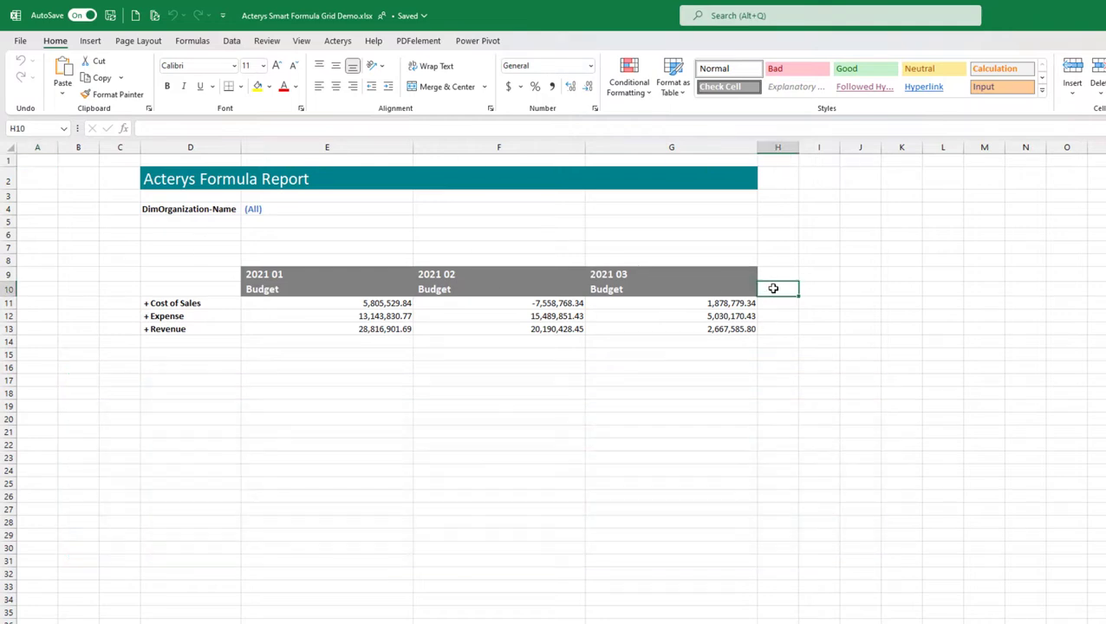
type("Total")
key("Return")
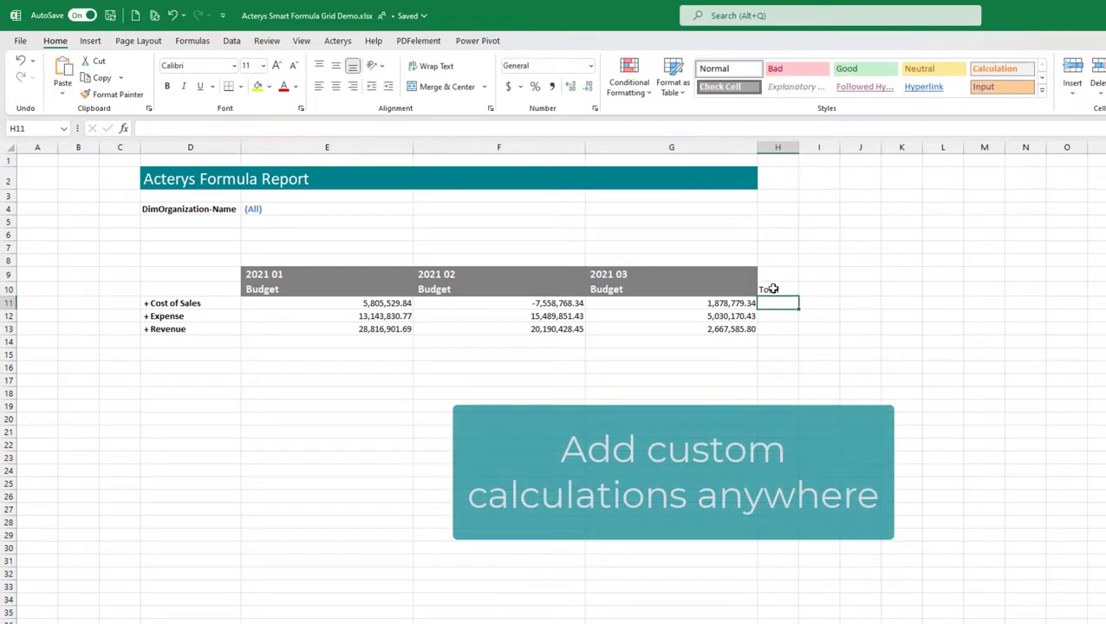
Enter =SUM(E11:G11) in H11, fill it down to row 13, and autofit column H
type("=sum")
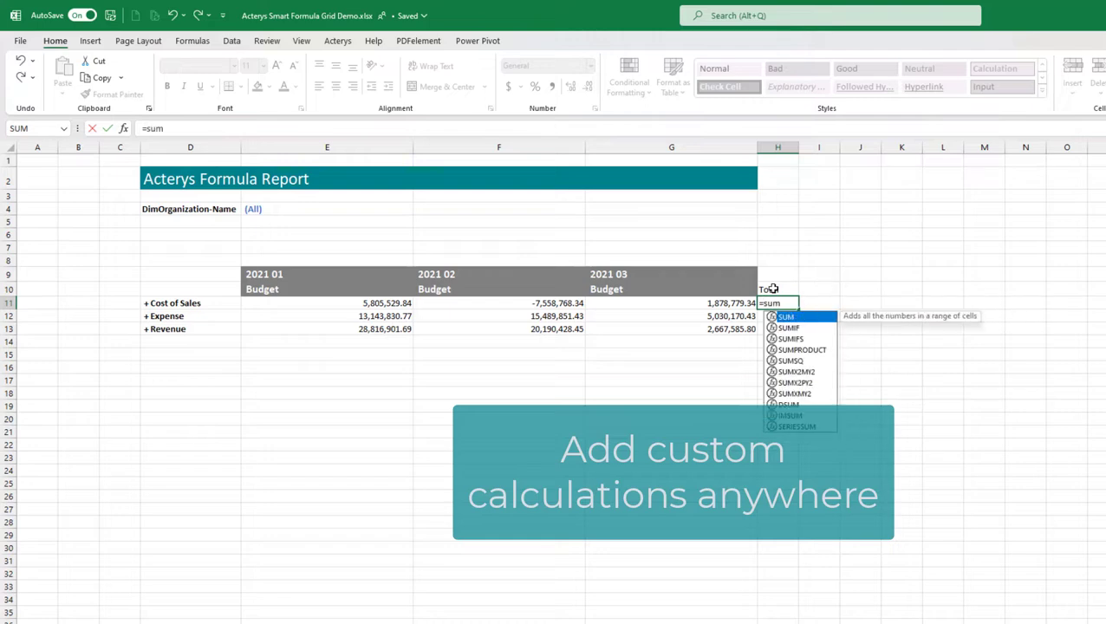
type("(")
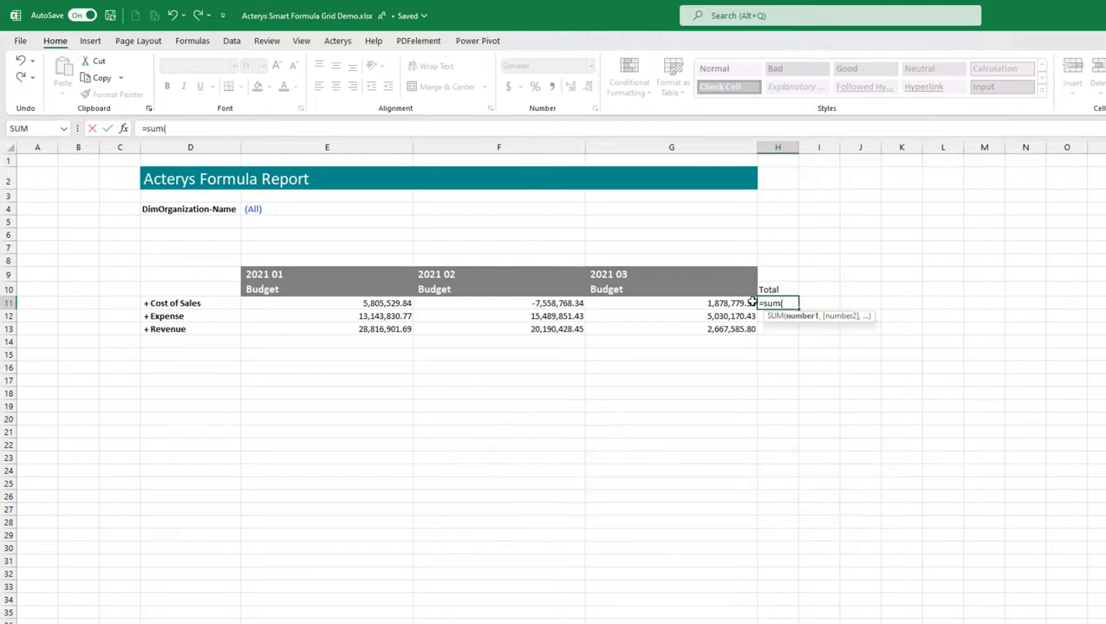
left_click_drag(753, 303, 384, 307)
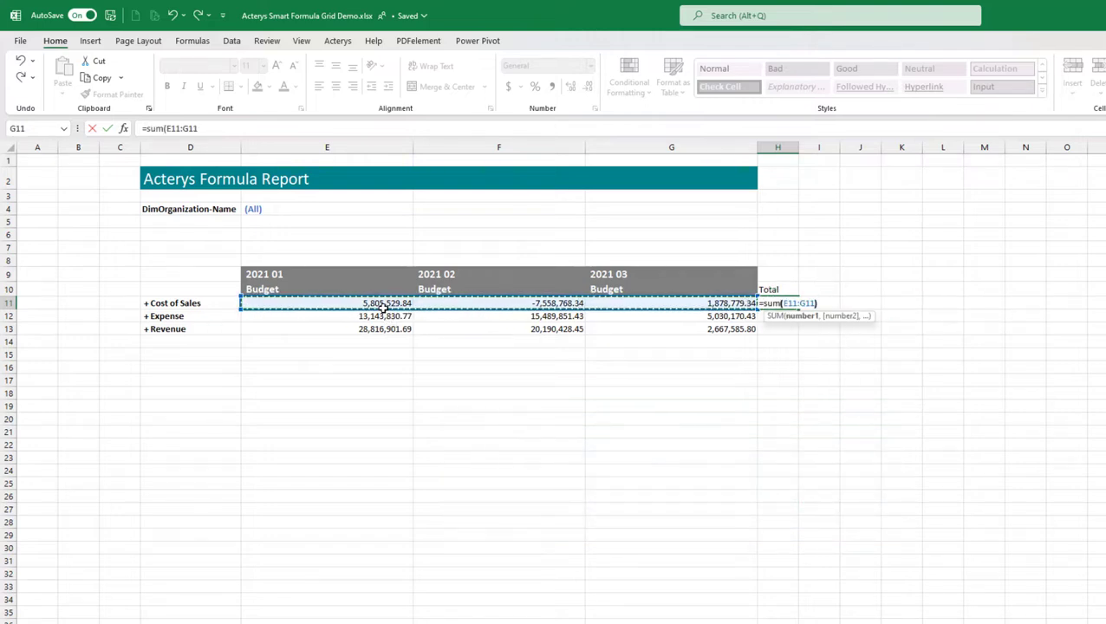
key("Return")
left_click(796, 304)
double_click(804, 310)
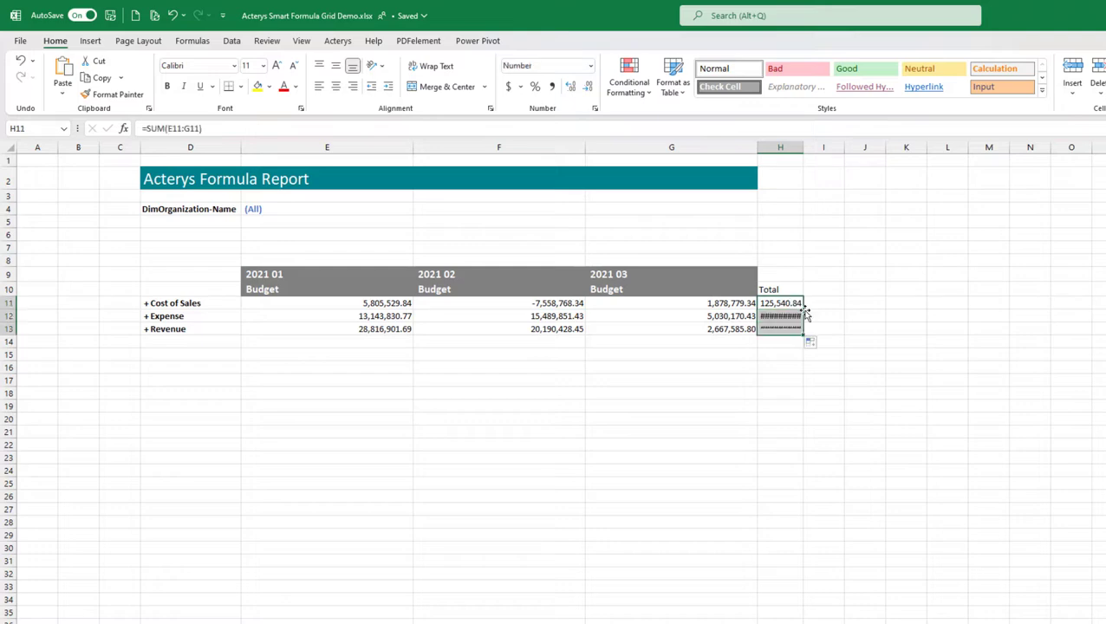
double_click(803, 146)
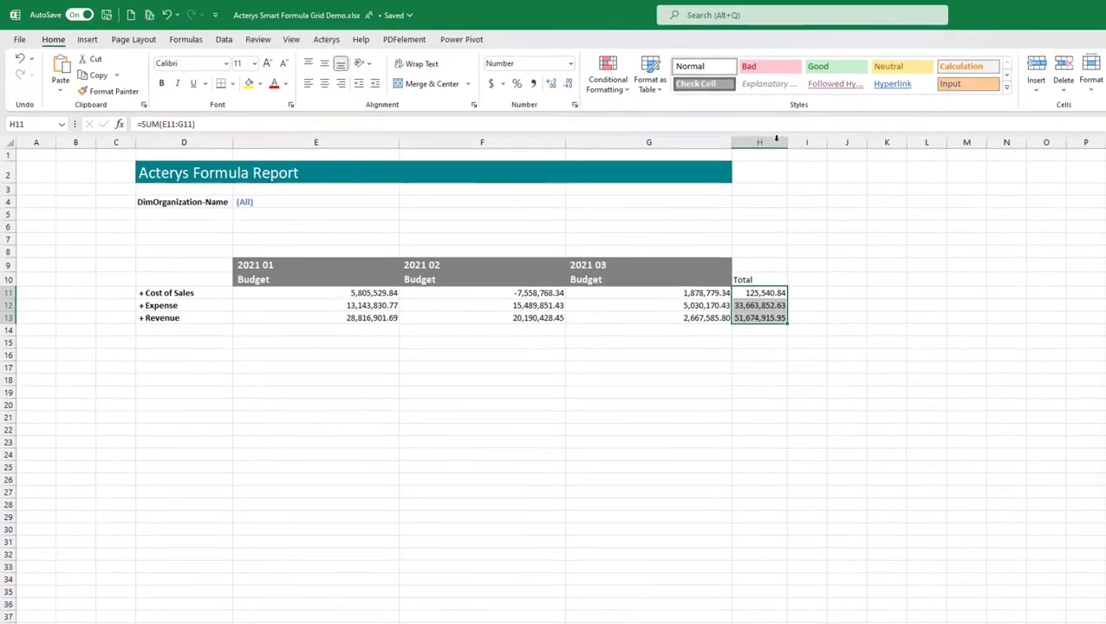
left_click(680, 245)
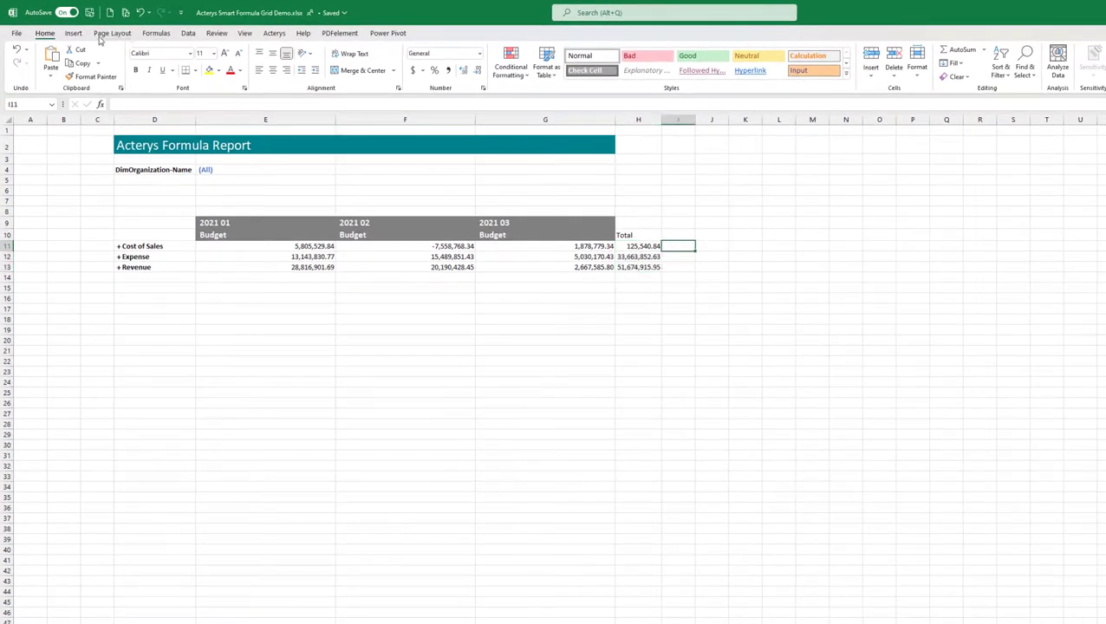
Add line sparklines of E11:G11 in I11 and copy them down to rows 12–13
left_click(73, 33)
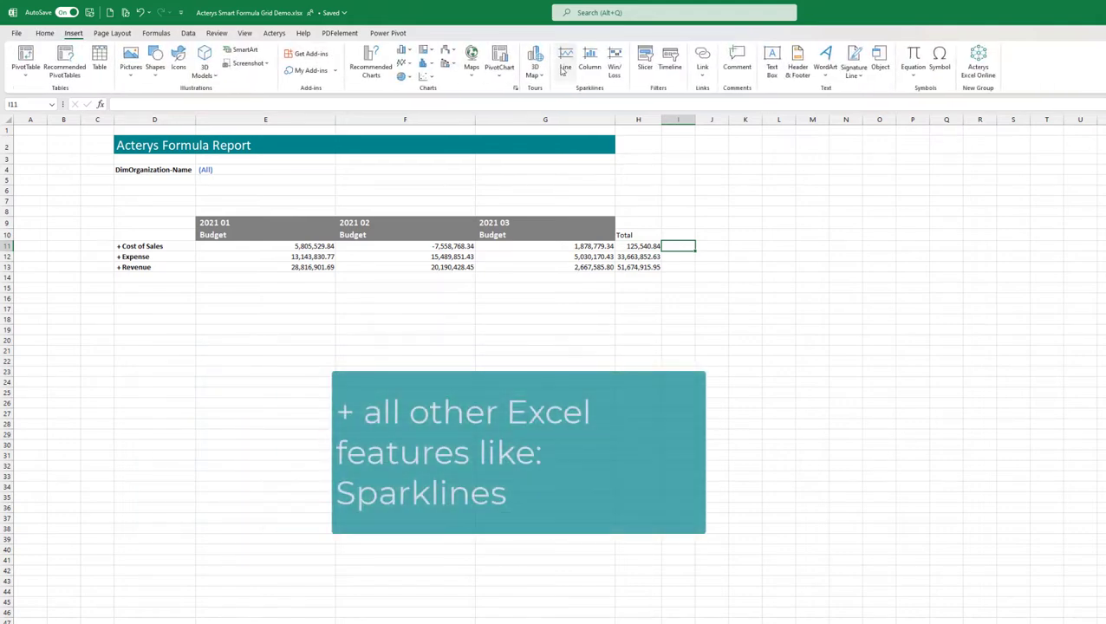
left_click(566, 61)
left_click_drag(301, 247, 533, 246)
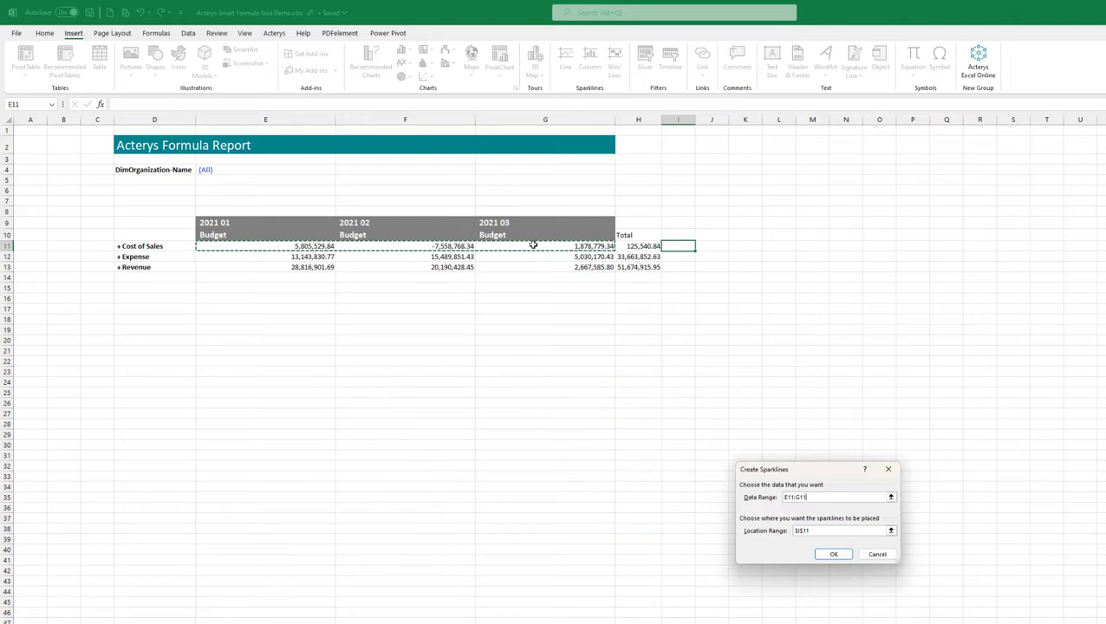
key("Return")
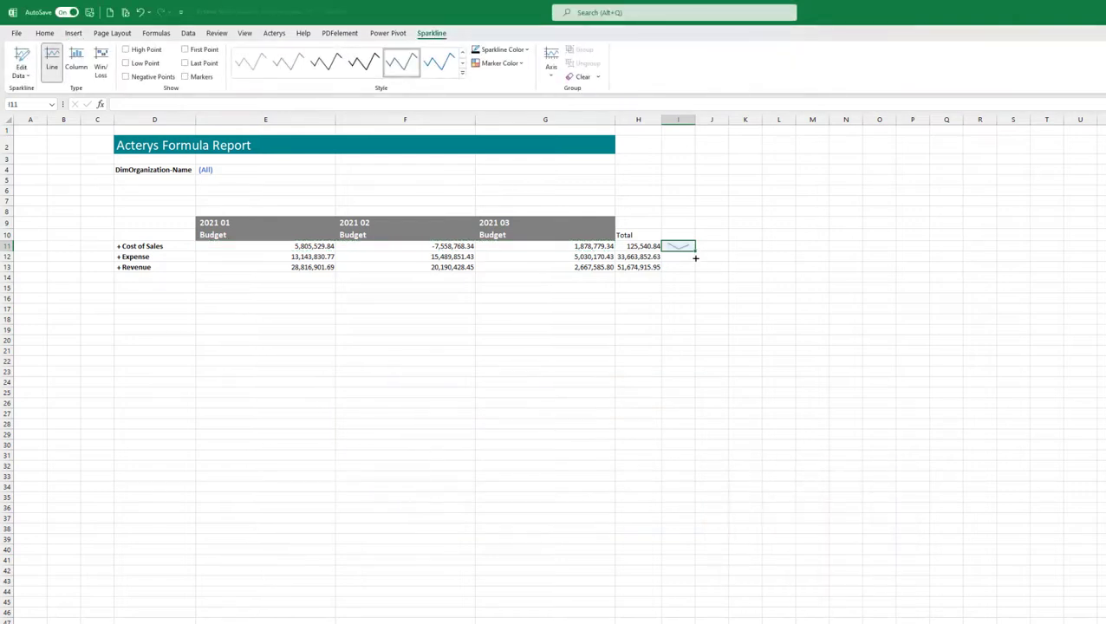
left_click_drag(698, 249, 695, 270)
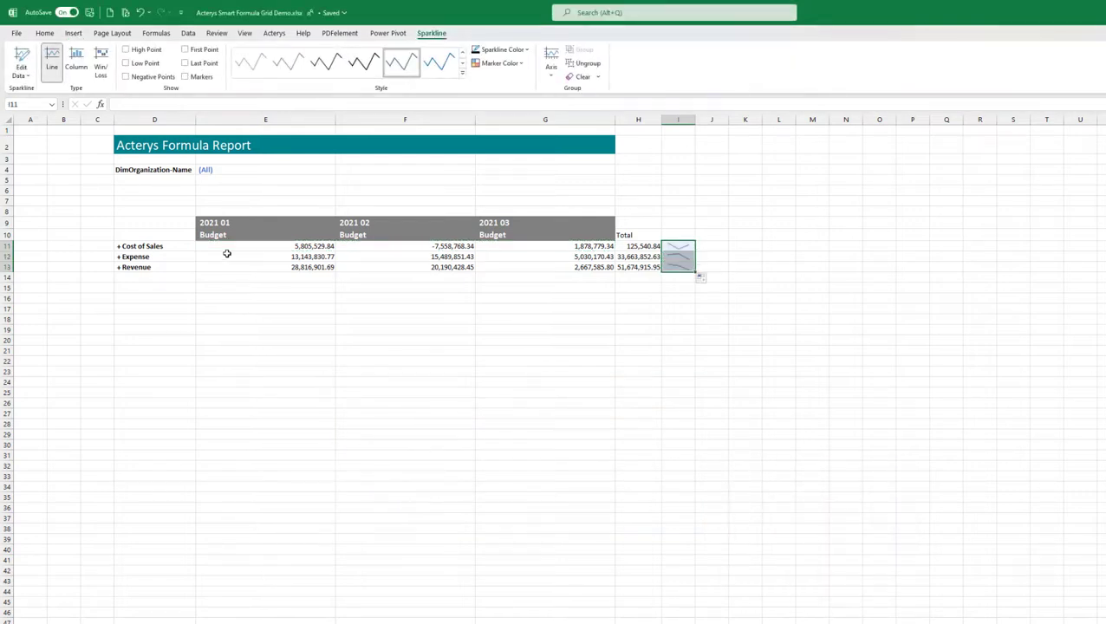
Apply blue gradient data bars to the values in E11:G13
left_click_drag(273, 246, 589, 267)
left_click(52, 34)
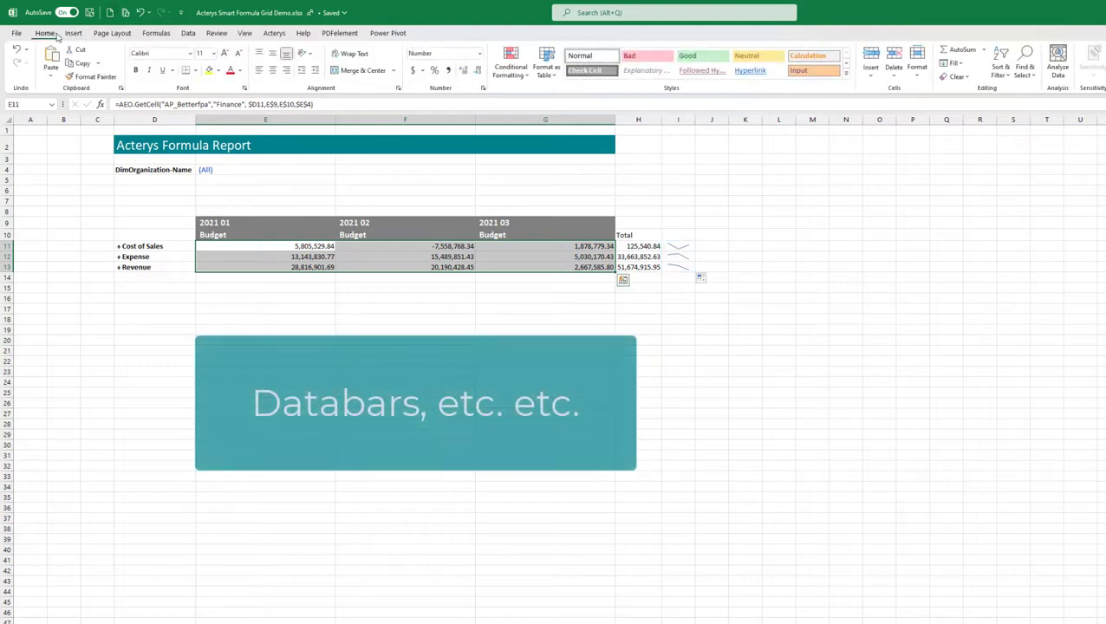
left_click(509, 74)
mouse_move(539, 151)
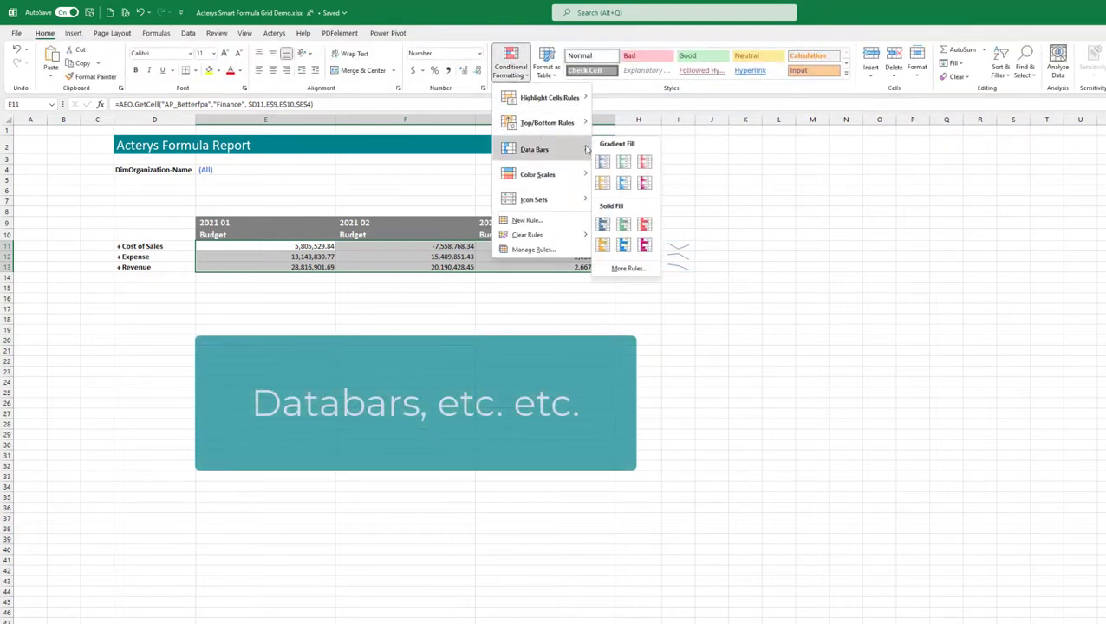
left_click(604, 161)
left_click(309, 296)
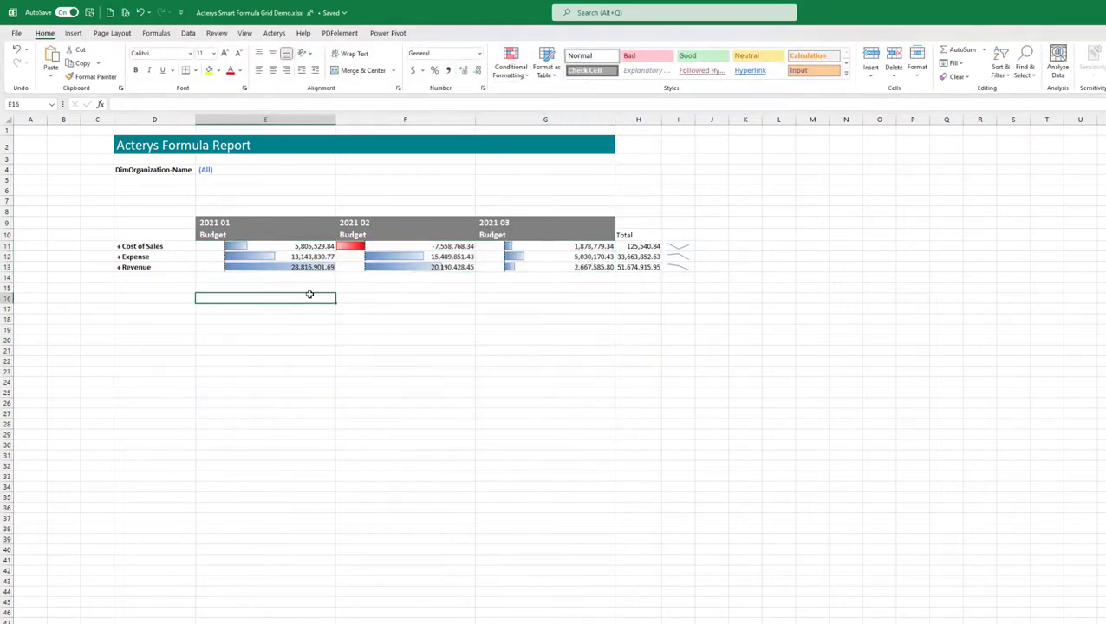
Filter the report's organization cell E4 to AdventureWorks Cycle only and reload
right_click(292, 192)
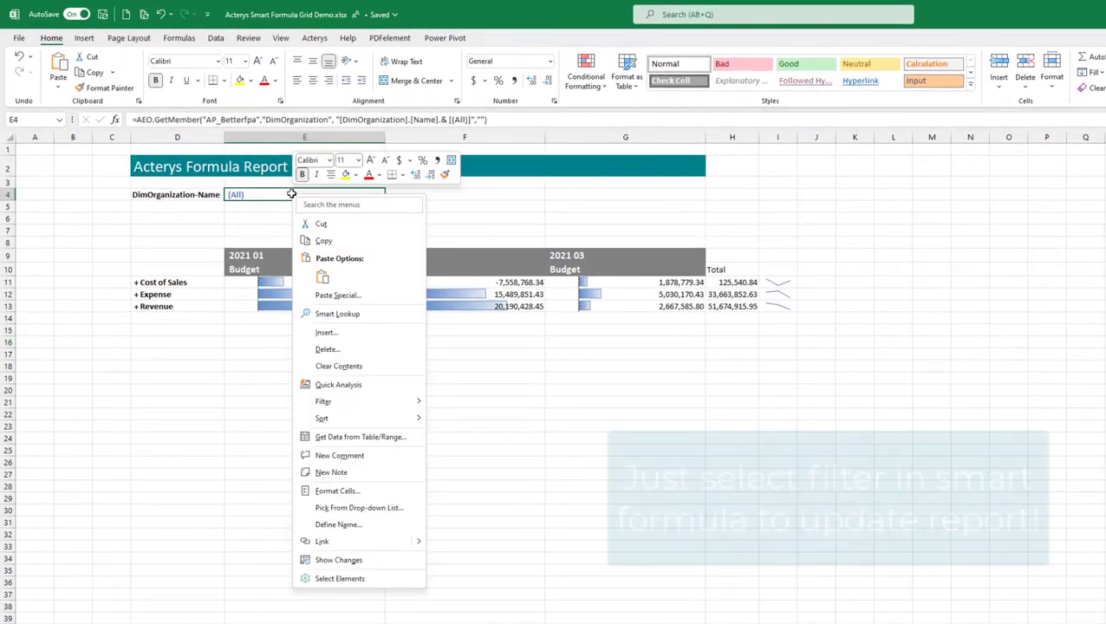
left_click(401, 579)
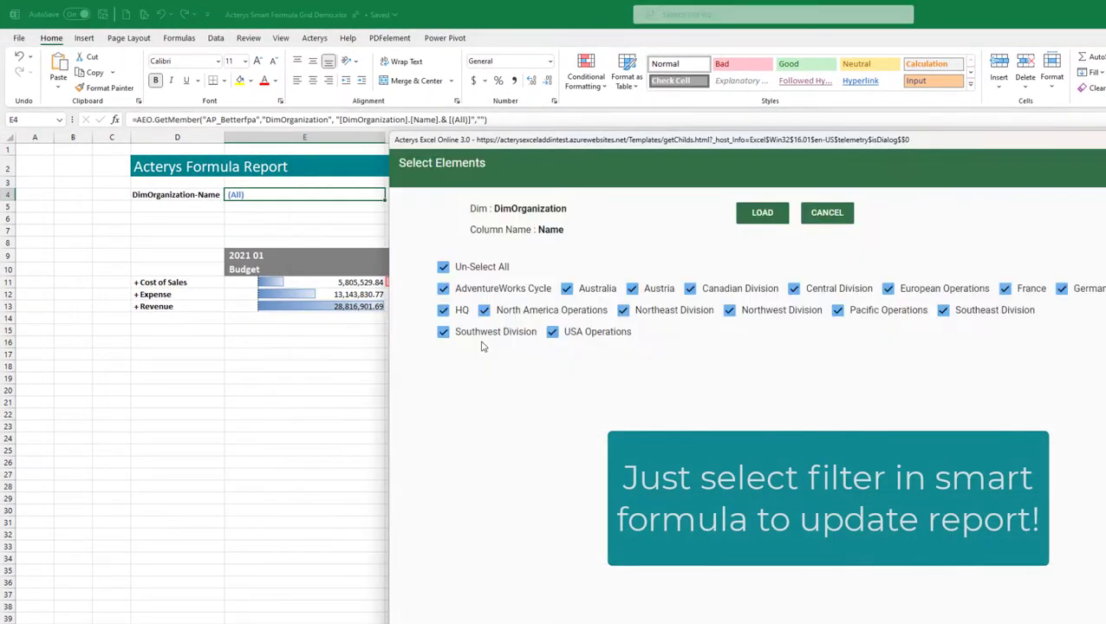
left_click(444, 267)
left_click(444, 289)
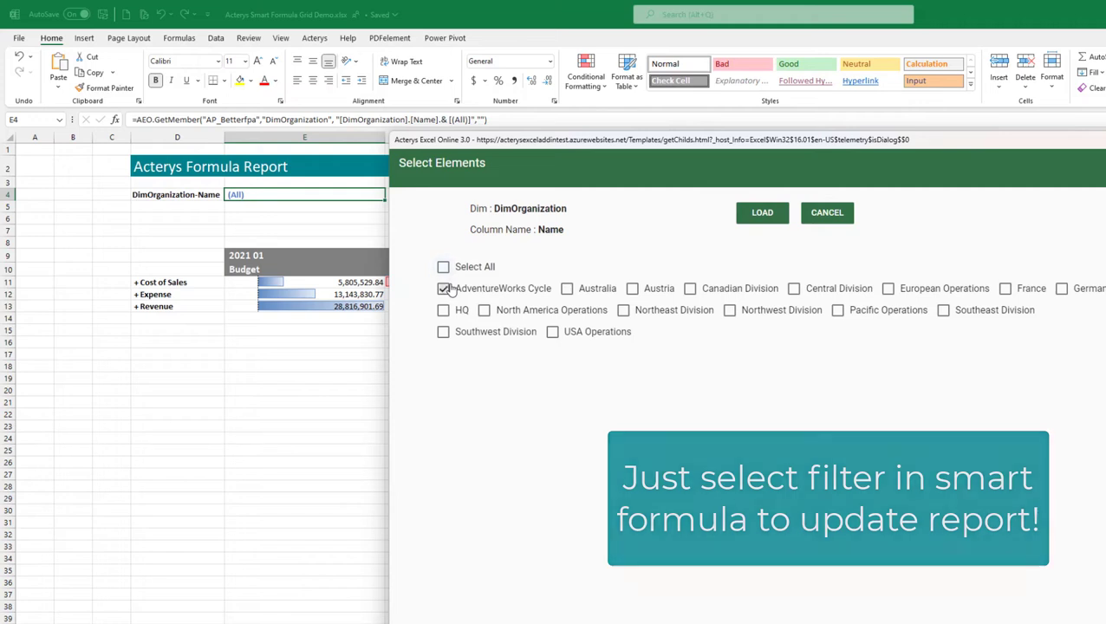
left_click(764, 215)
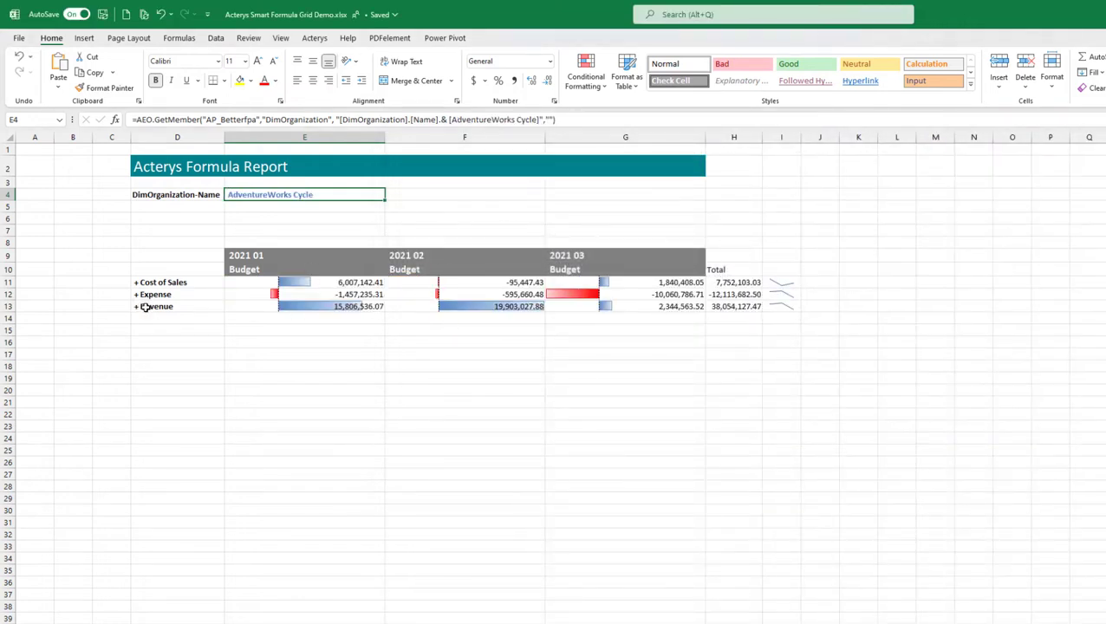
Move the Revenue row to the top and drill Cost of Sales into its four accounts
left_click(11, 306)
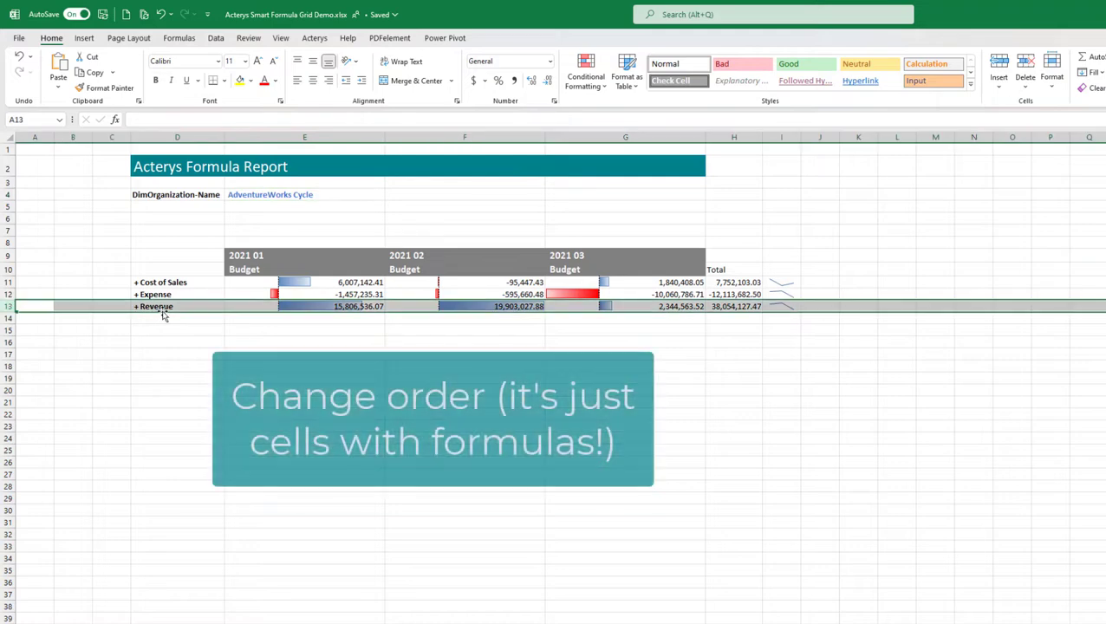
left_click_drag(164, 314, 165, 281)
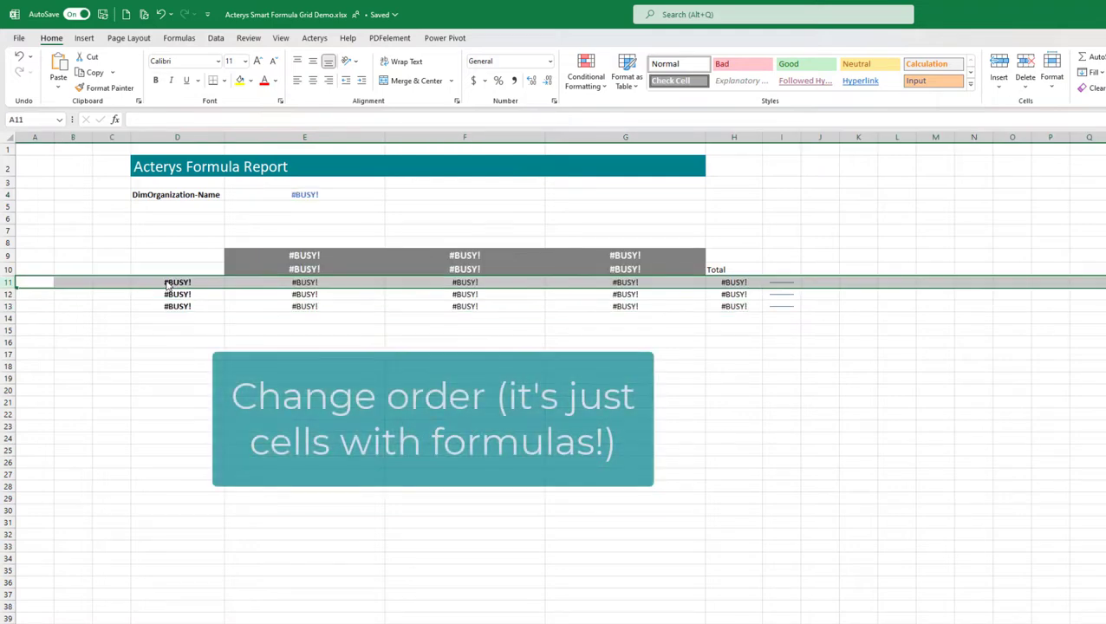
left_click(135, 283)
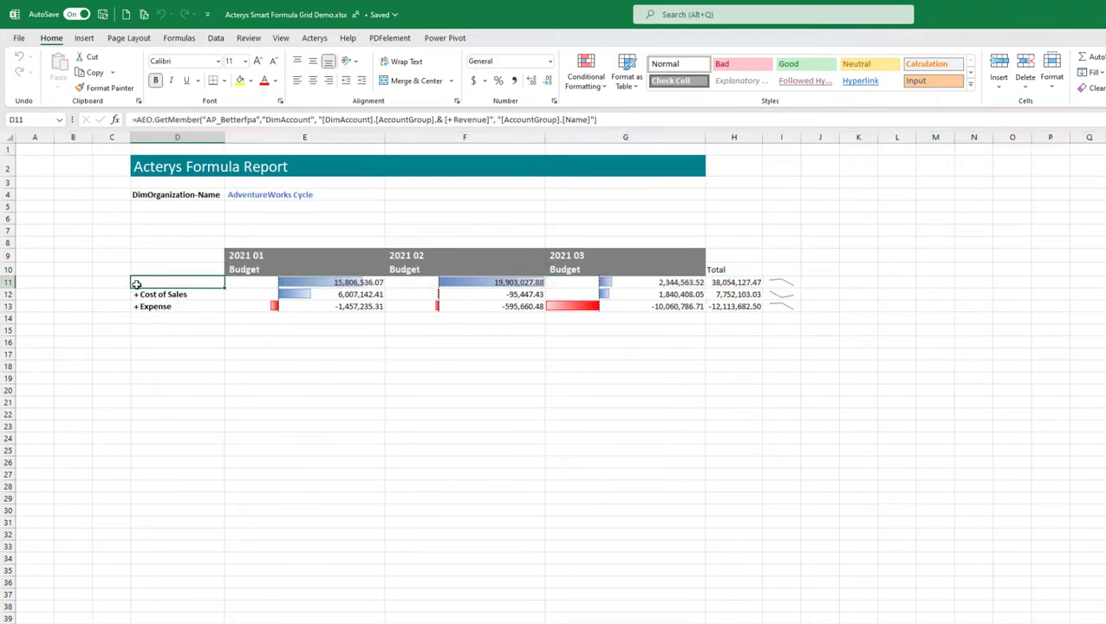
left_click(135, 283)
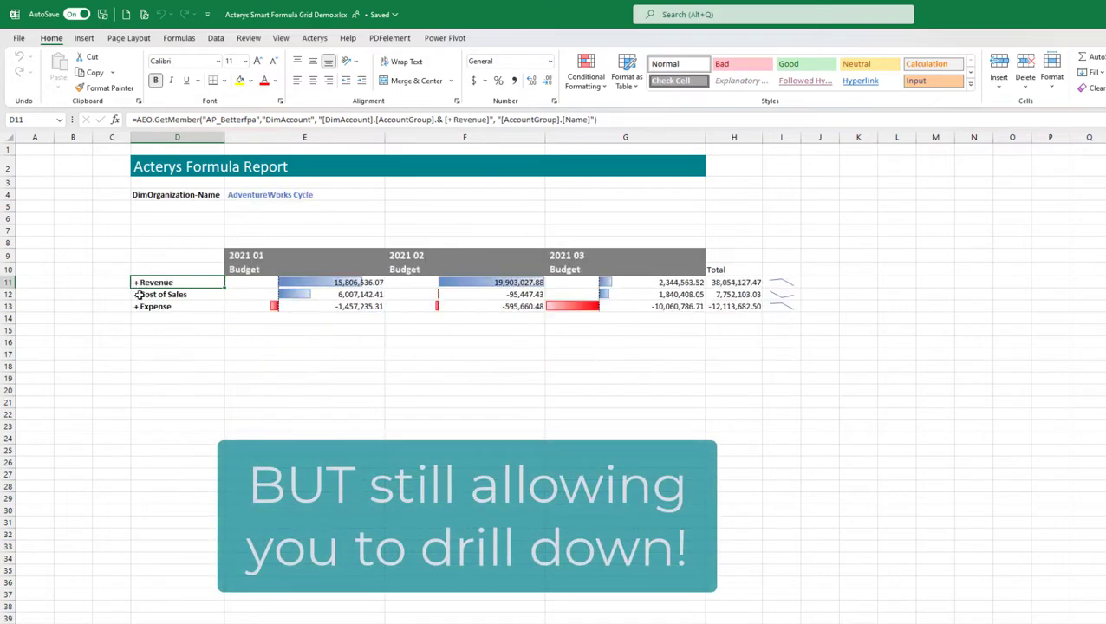
left_click(137, 295)
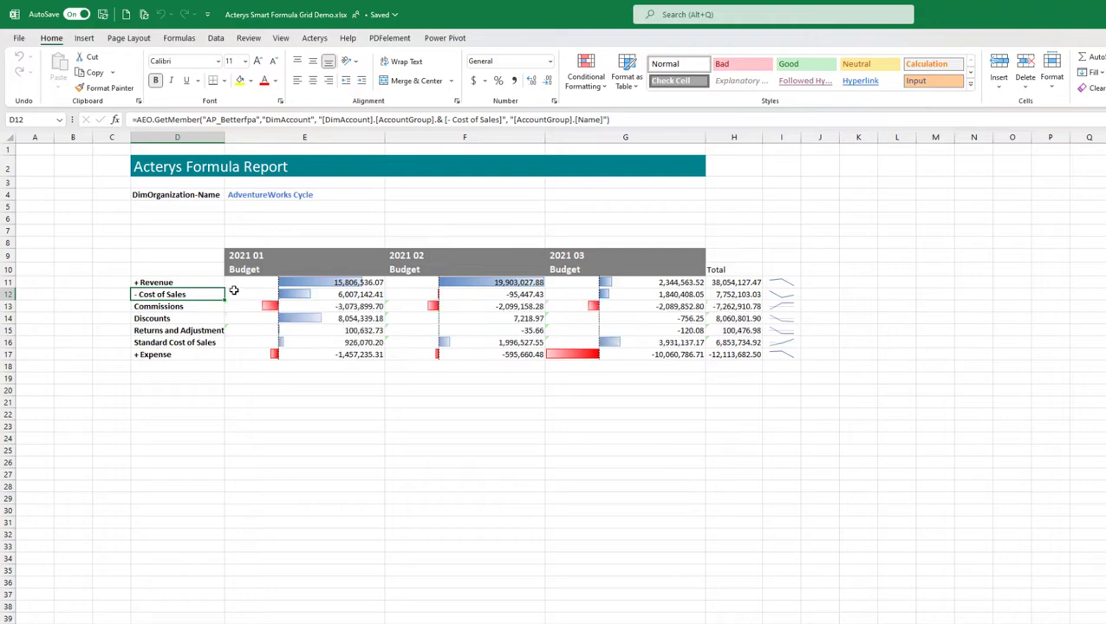
left_click(697, 295)
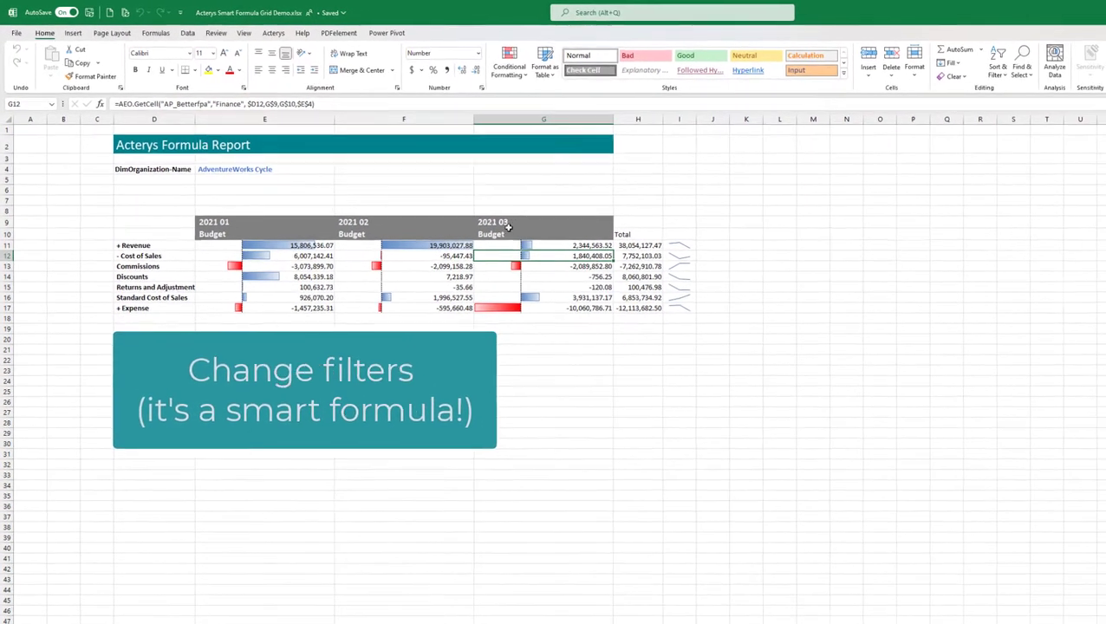
Replace month 2021 03 with 2021 04 in column header G9 and reload the values
left_click(509, 226)
right_click(508, 222)
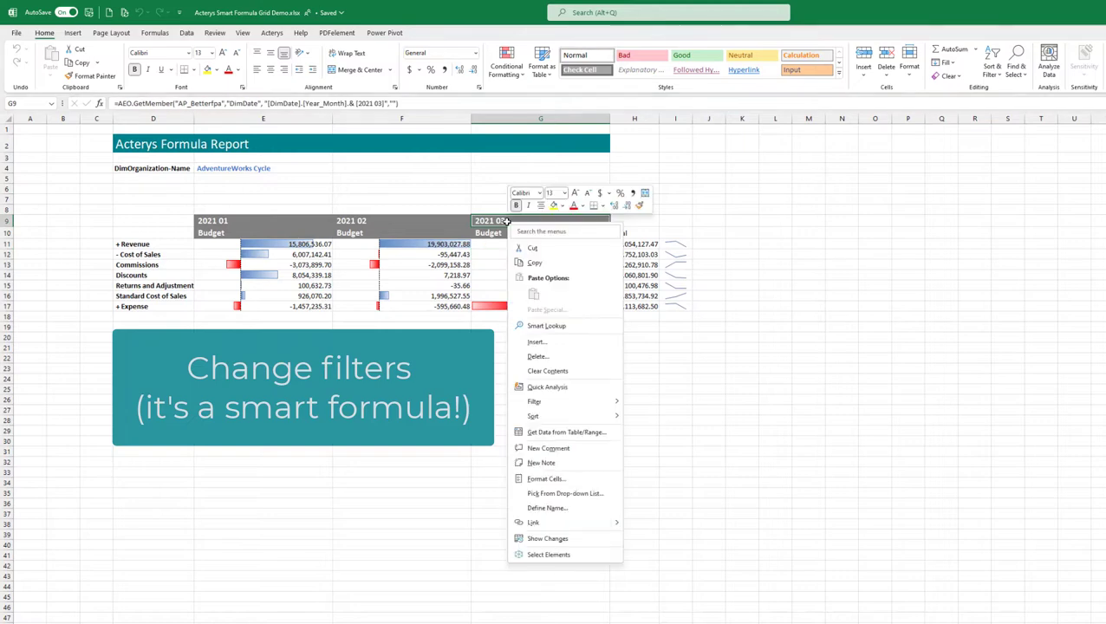
left_click(548, 554)
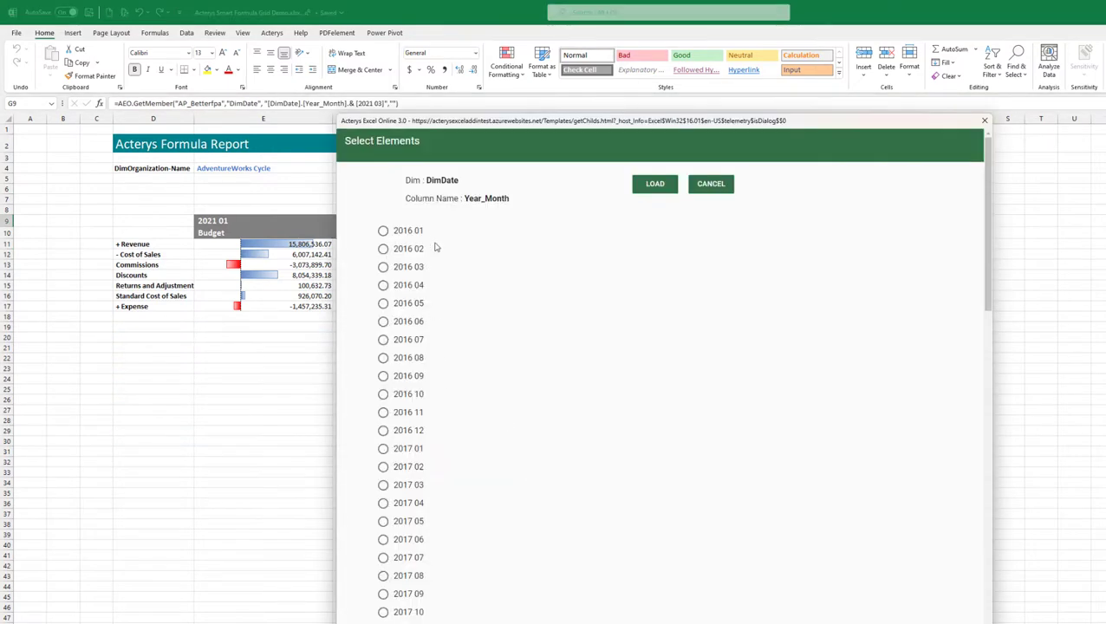
scroll(433, 252, "down", 3)
scroll(433, 256, "down", 3)
scroll(433, 256, "down", 5)
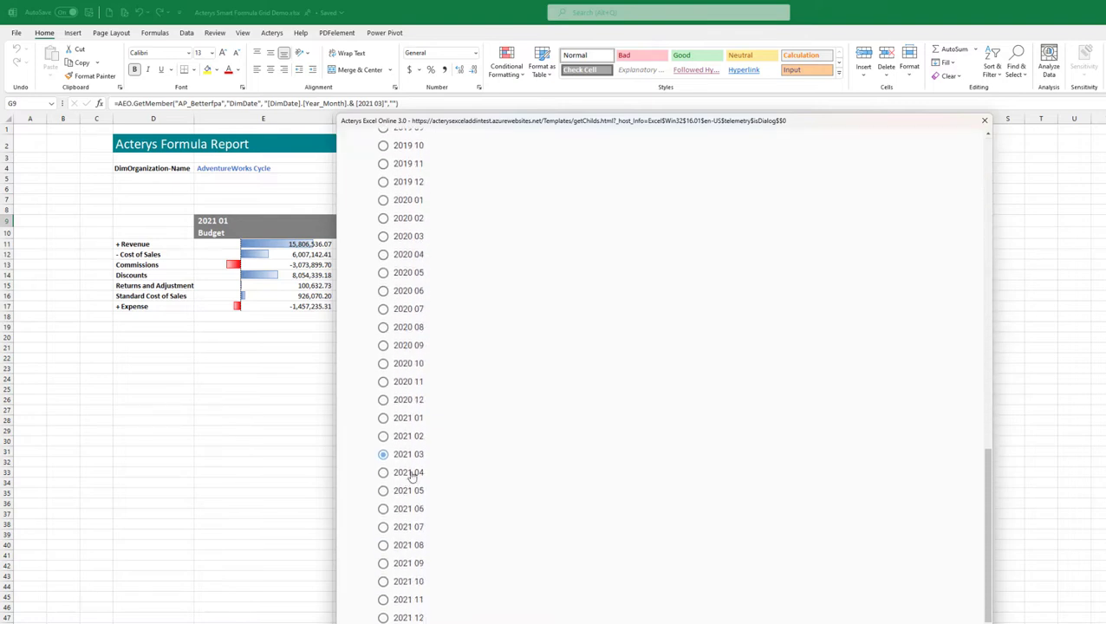
scroll(546, 385, "up", 5)
scroll(546, 386, "up", 5)
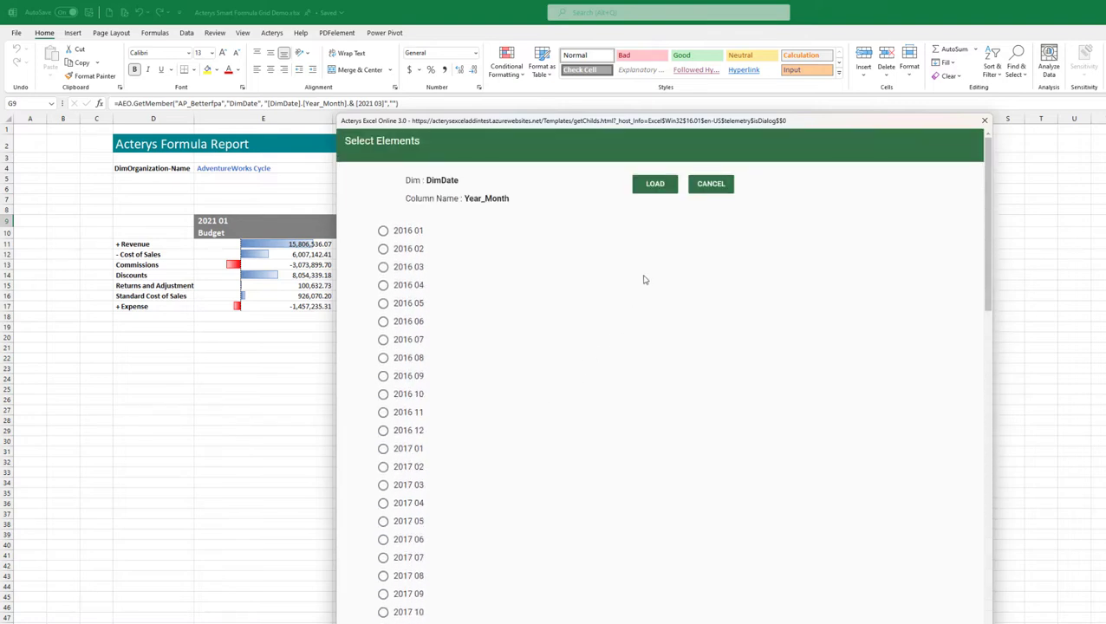
left_click(655, 184)
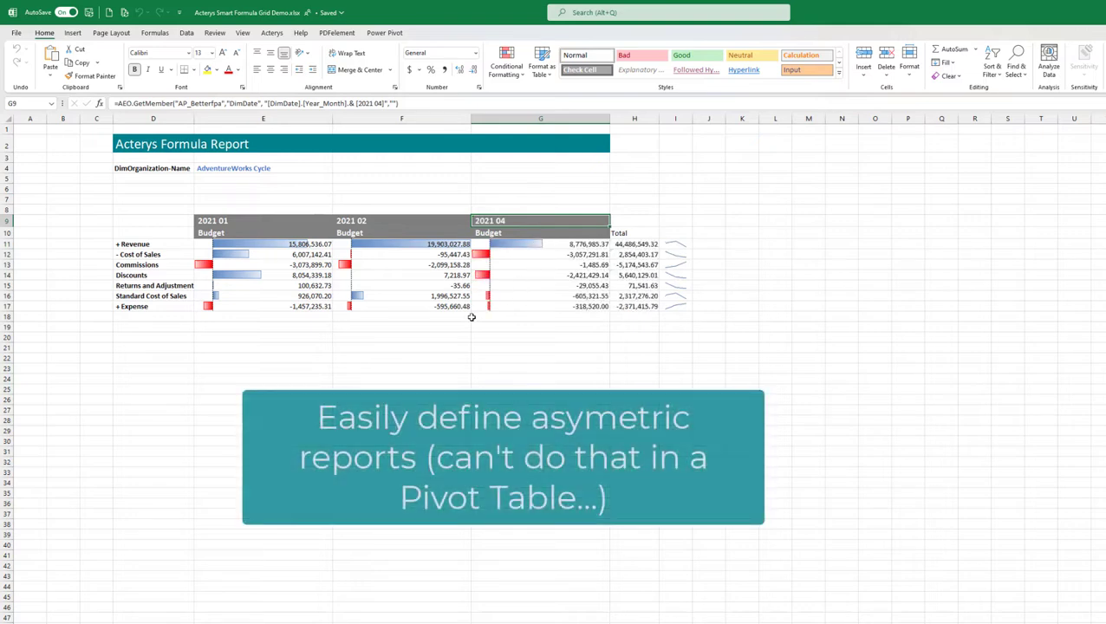
Change the G10 scenario heading from Budget to Forecast and reload
right_click(536, 234)
left_click(595, 568)
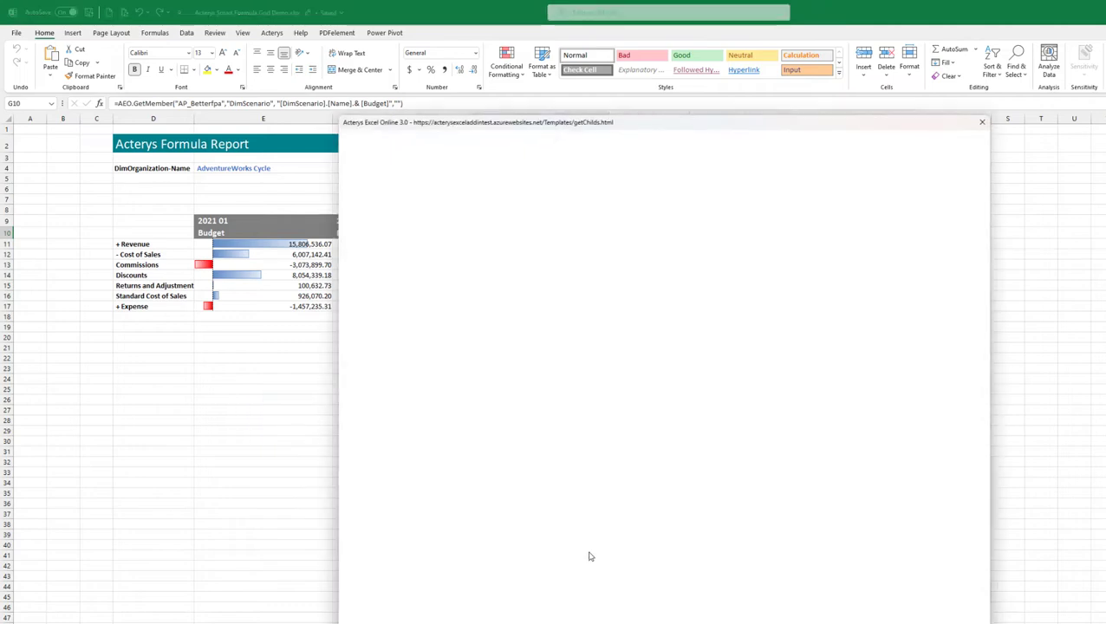
left_click(434, 375)
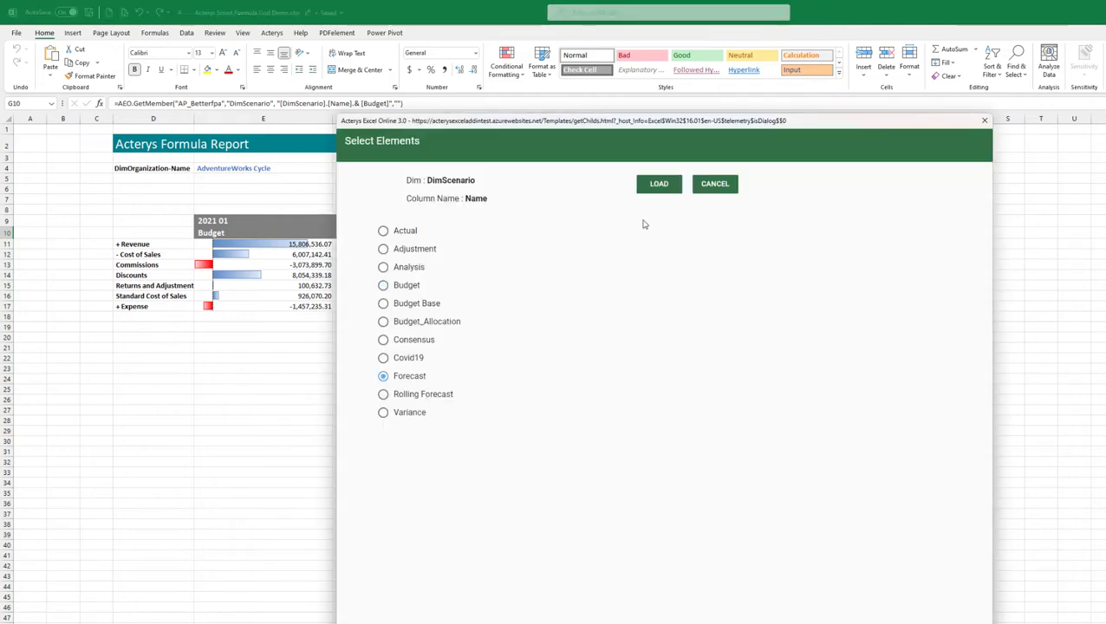
left_click(659, 185)
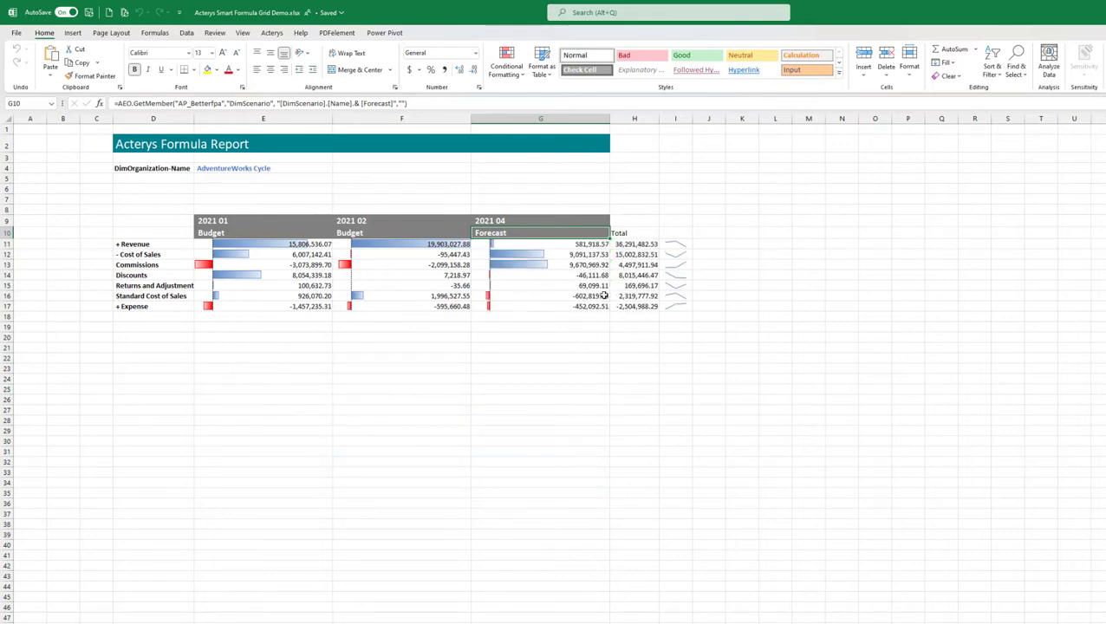
Enter 10M as the 2021 04 Forecast Cost of Sales in G12
left_click(586, 257)
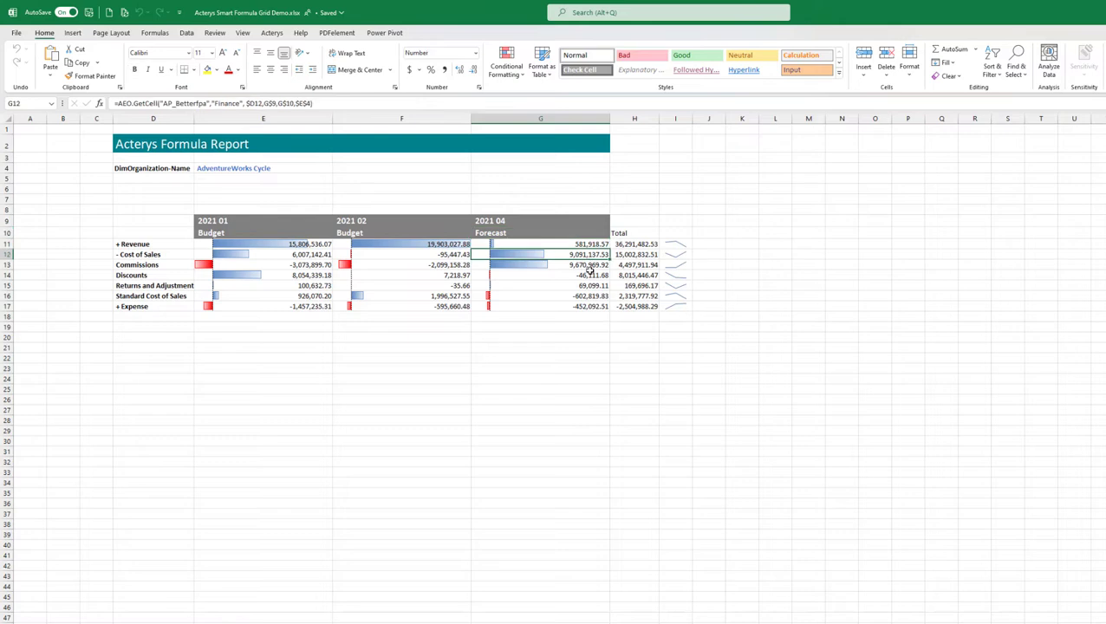
type("10000000")
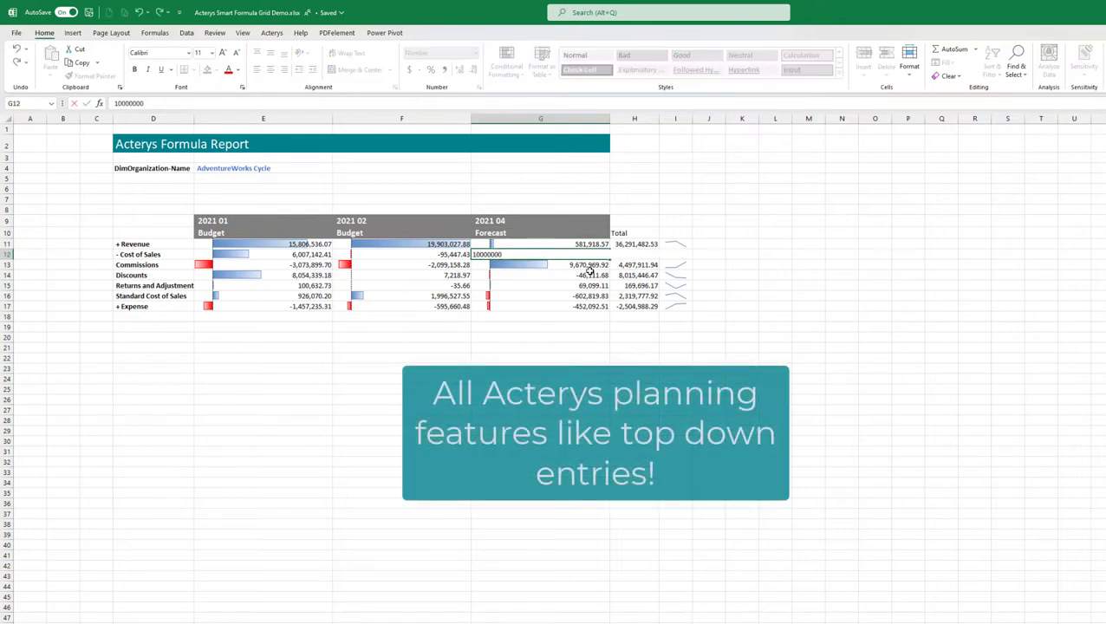
key("Return")
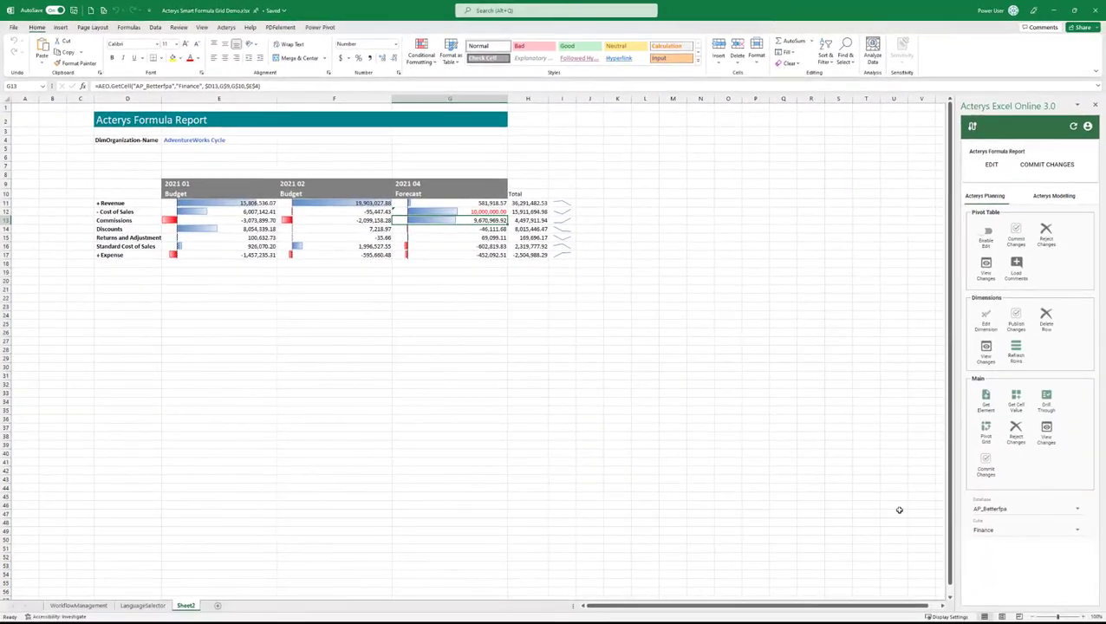
Review the pending changes and commit them back to the data model
left_click(1049, 435)
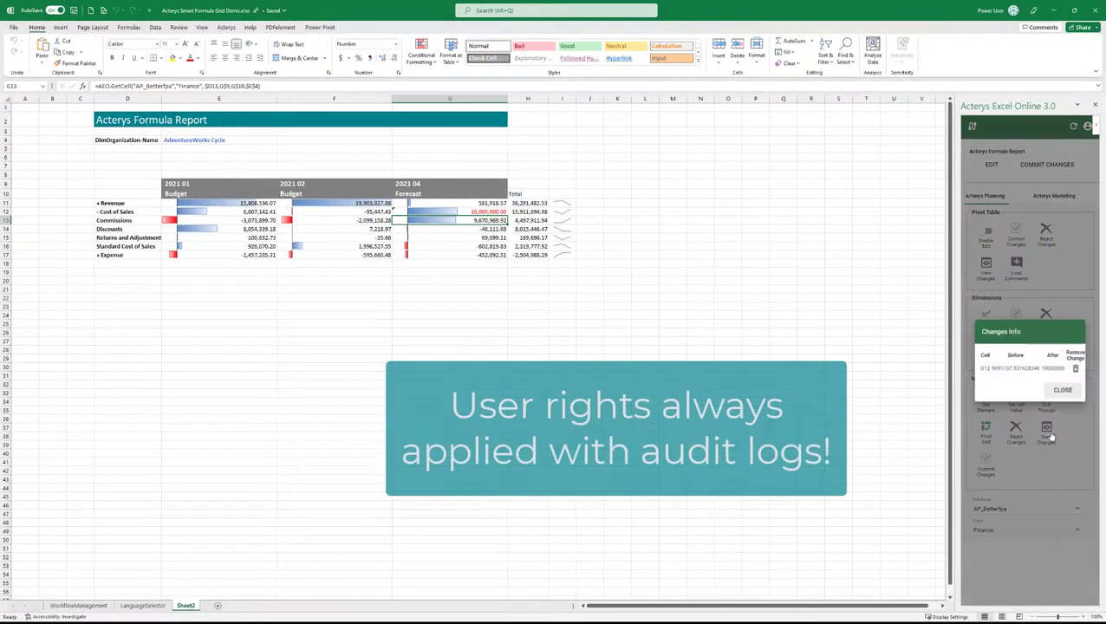
left_click(1063, 390)
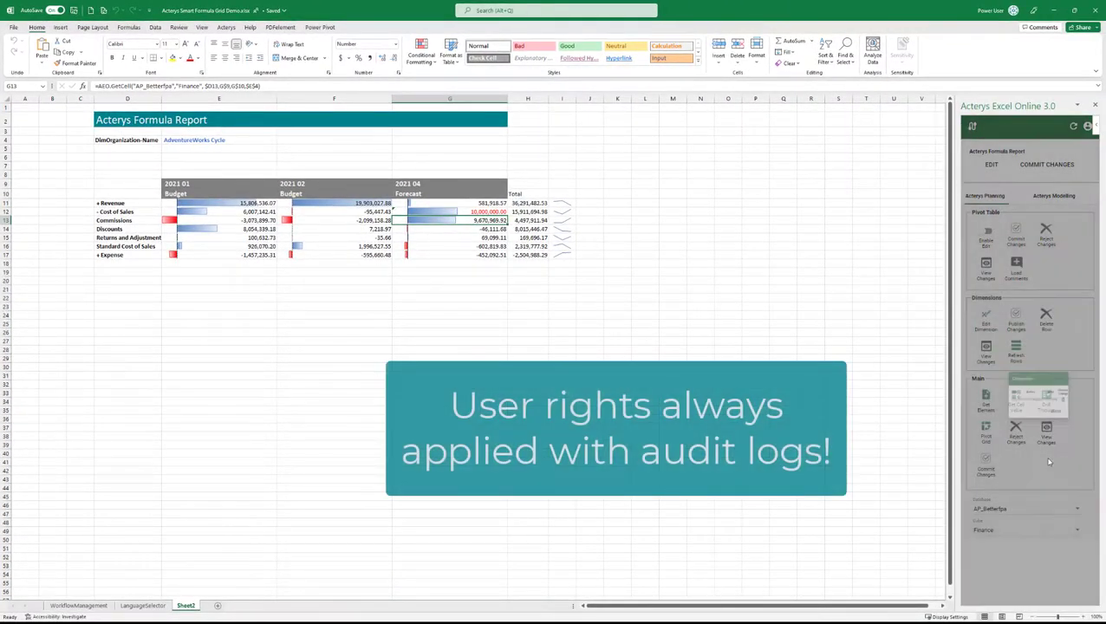
left_click(985, 473)
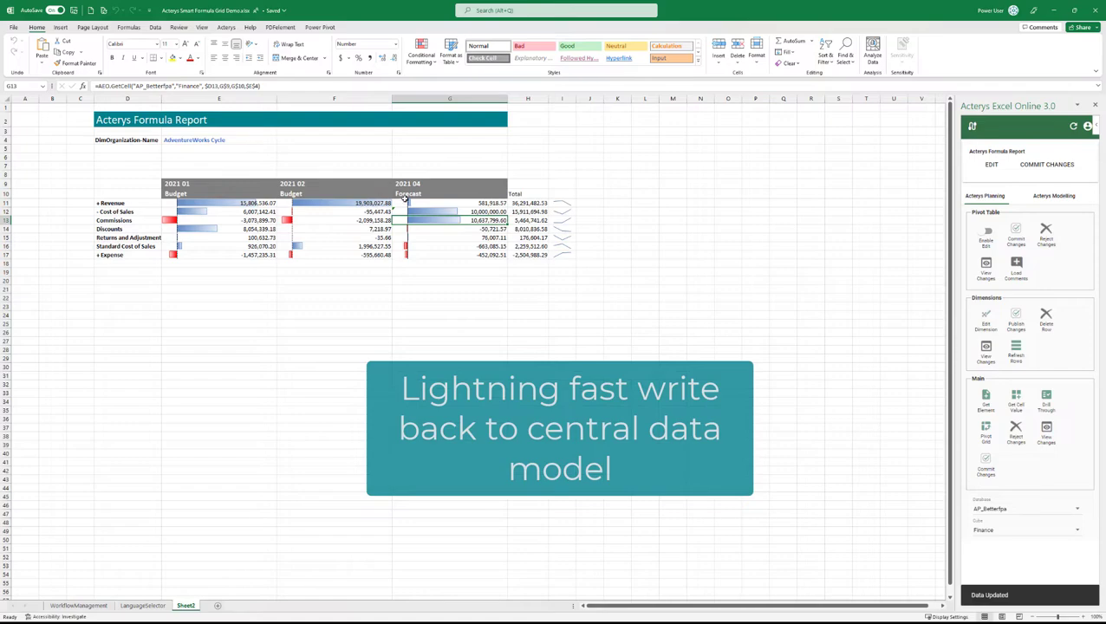
Publish the report workbook to Power BI from the File menu
left_click(14, 27)
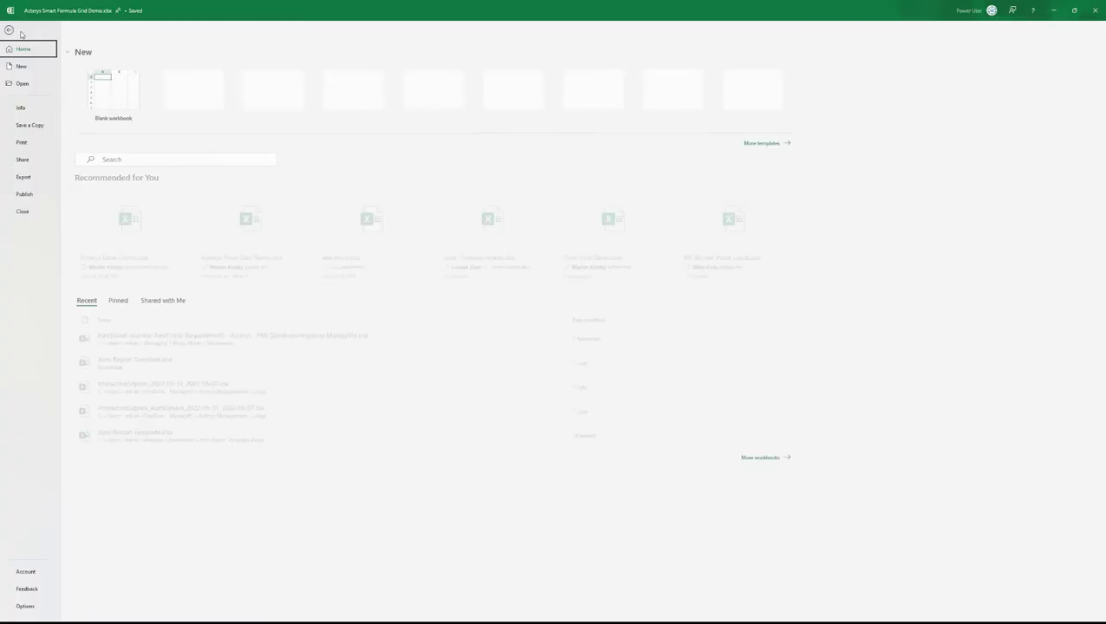
left_click(33, 192)
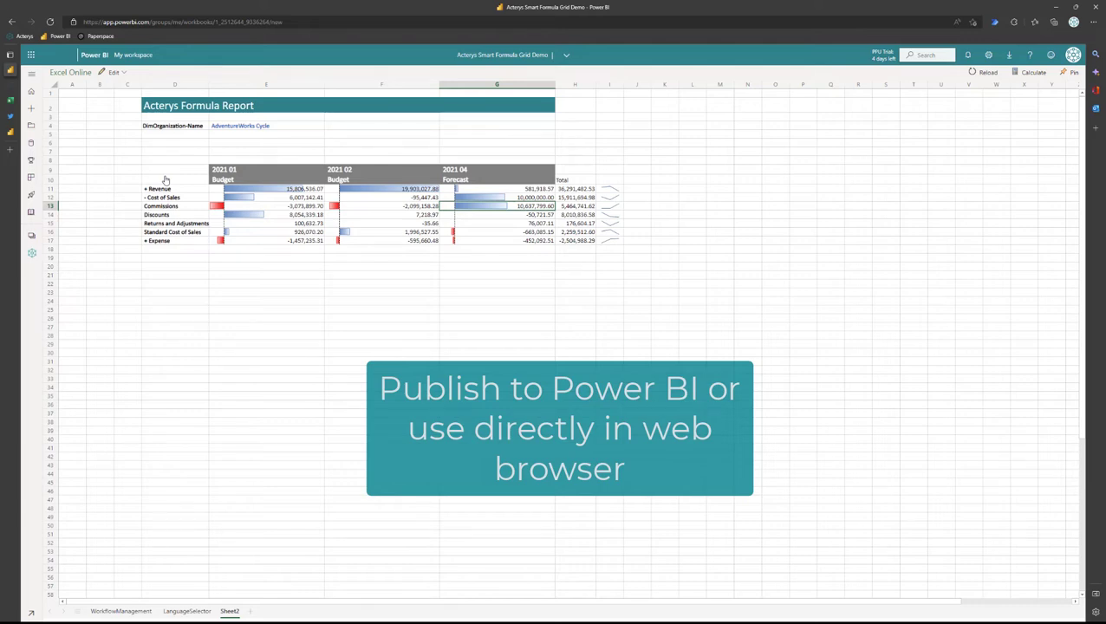
Open the published workbook from Power BI for editing in Excel Online
left_click(117, 74)
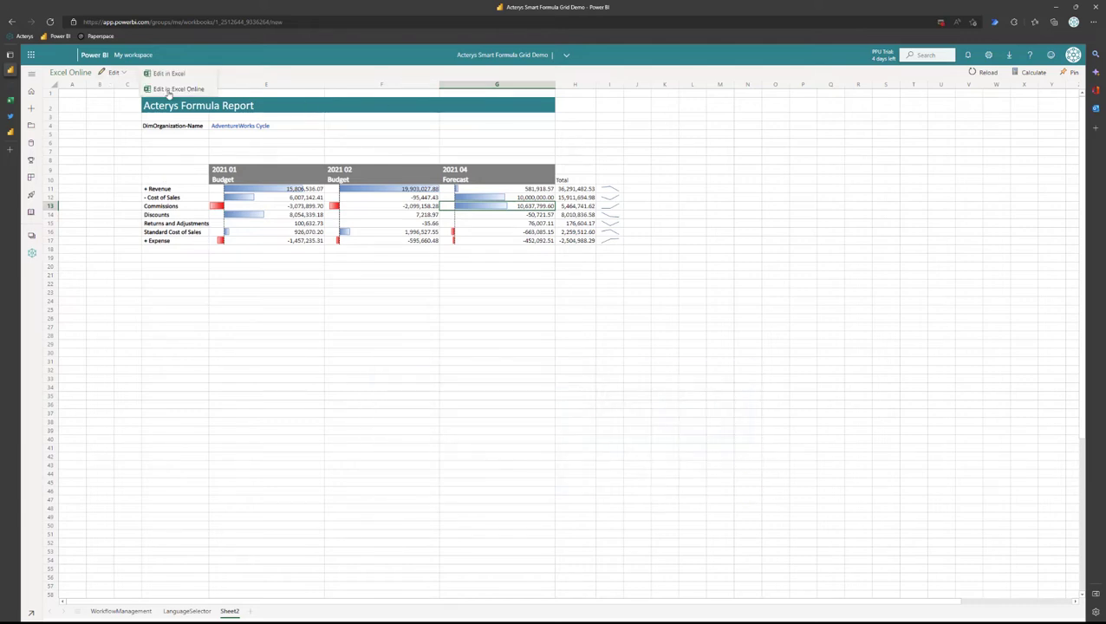
left_click(172, 90)
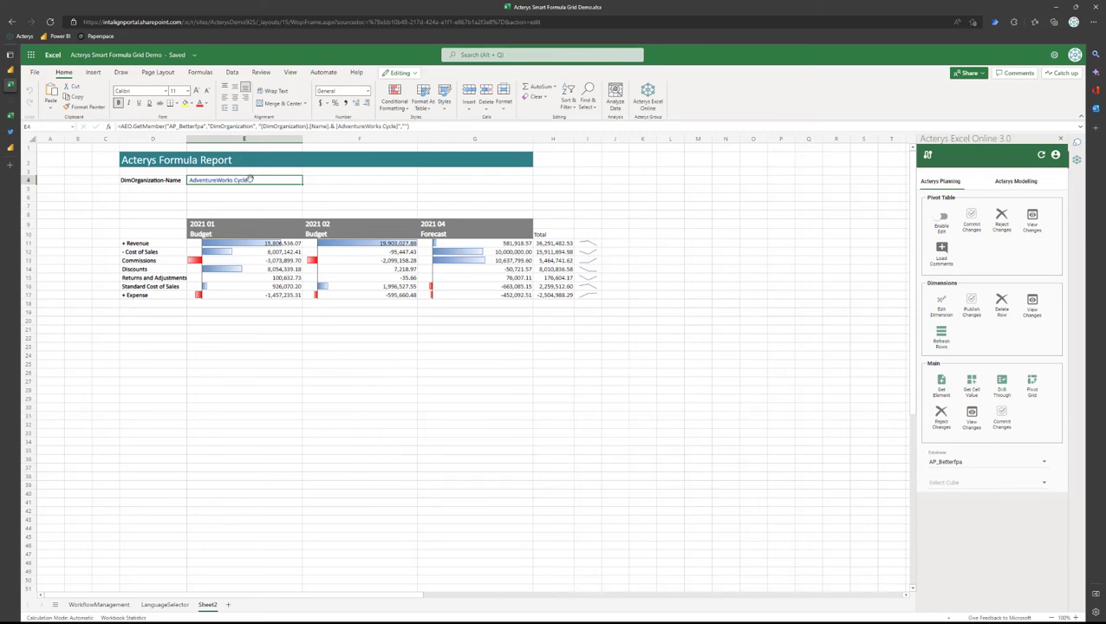
Change the report's organization in E4 to Australia
right_click(250, 178)
left_click(286, 368)
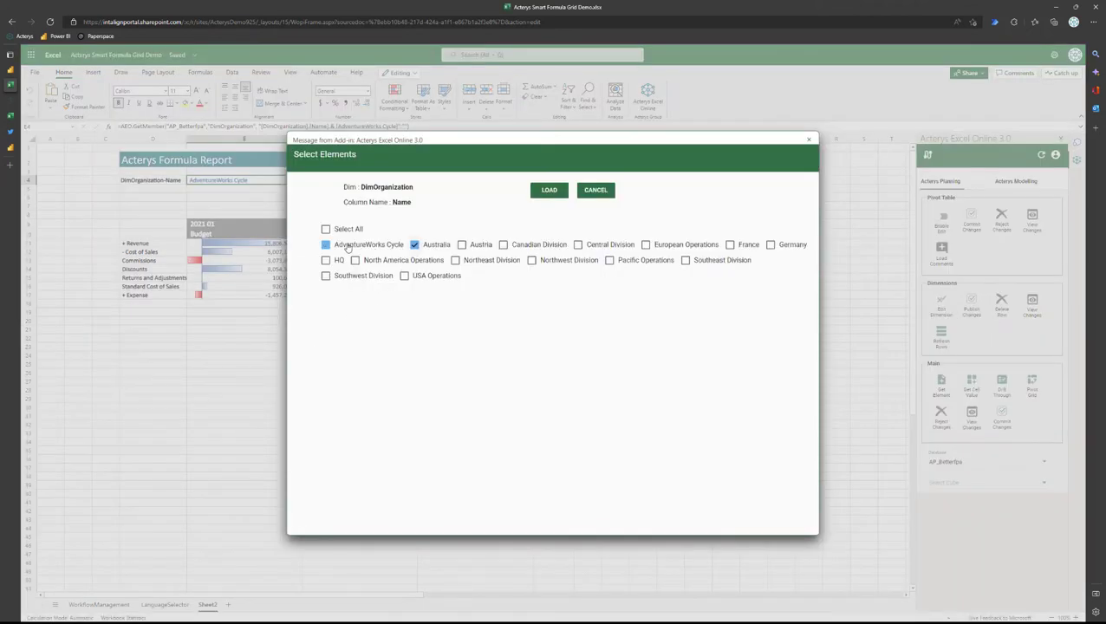
left_click(548, 190)
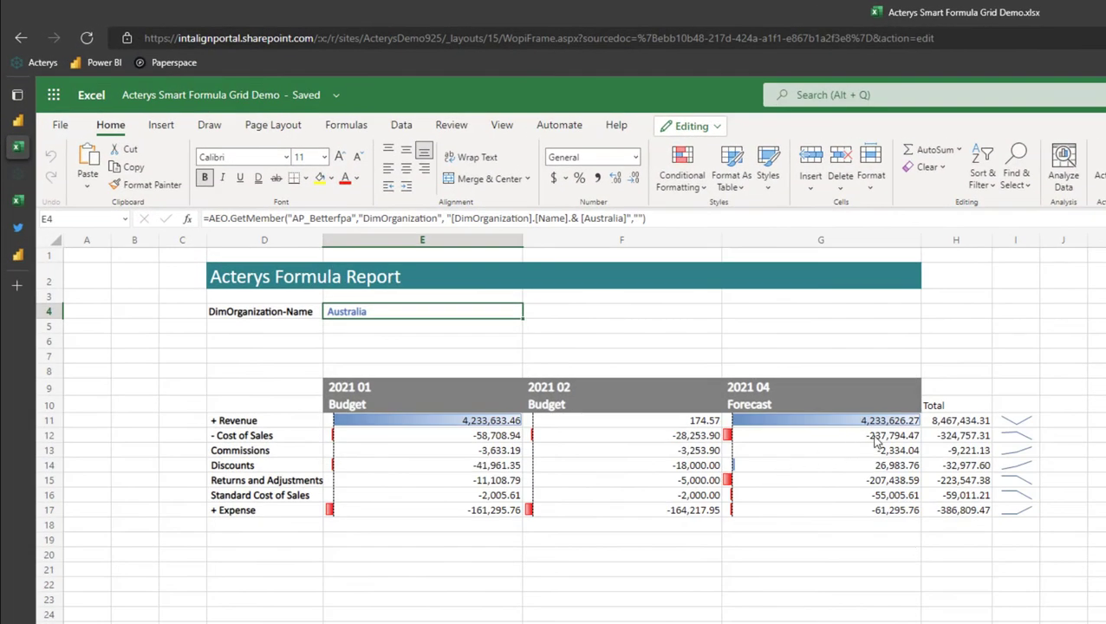
Write back -400,000 as the 2021 04 Forecast Cost of Sales in G12, then switch to Power BI
left_click(885, 438)
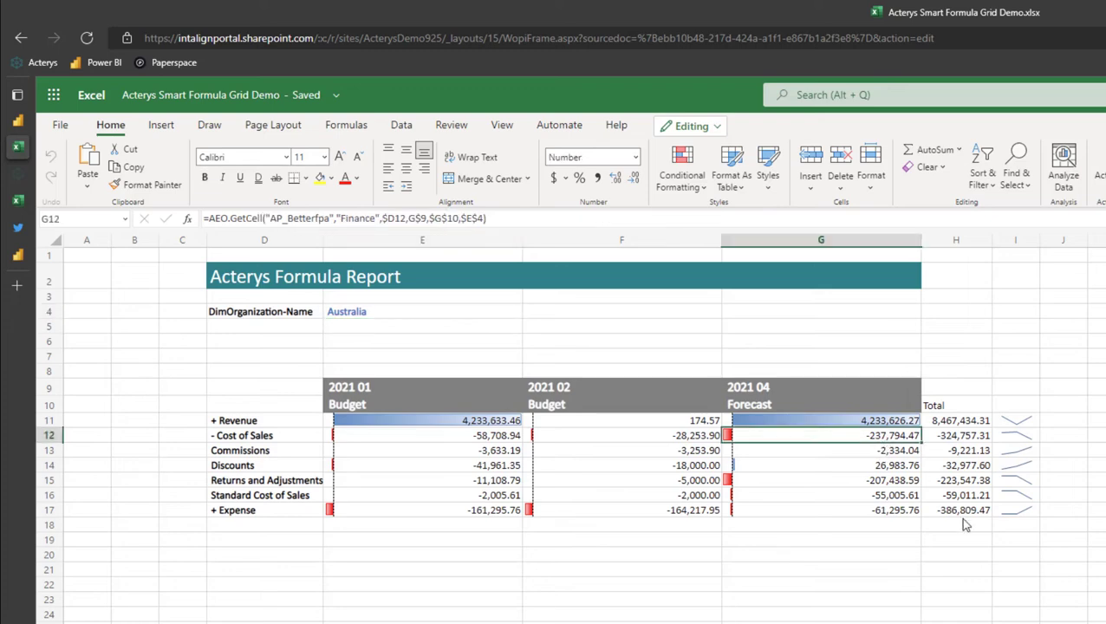
type("-40000")
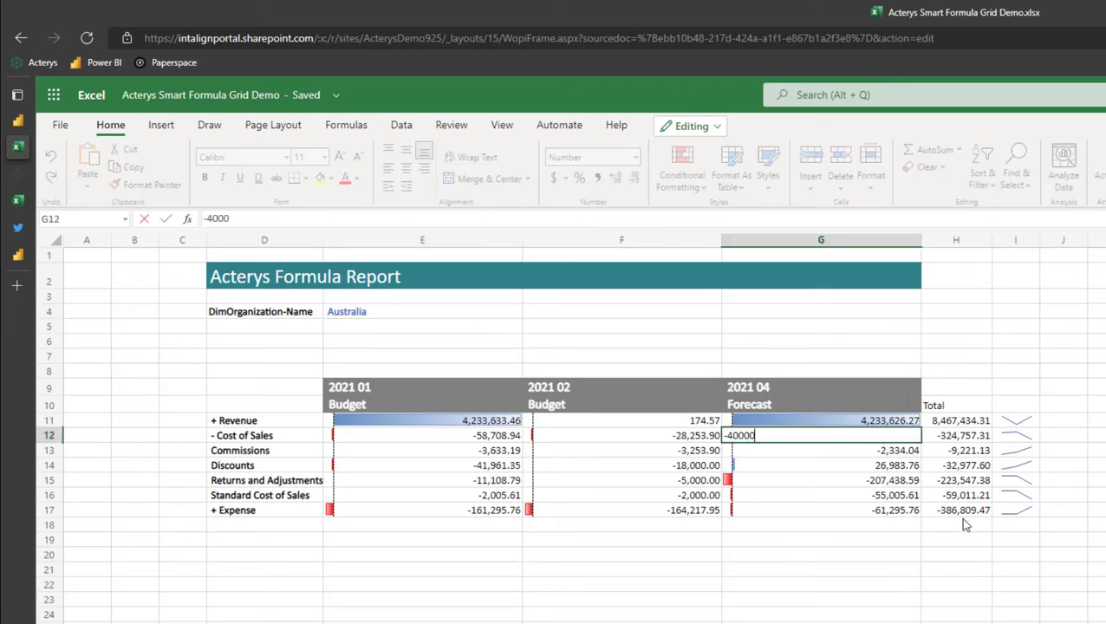
key("Return")
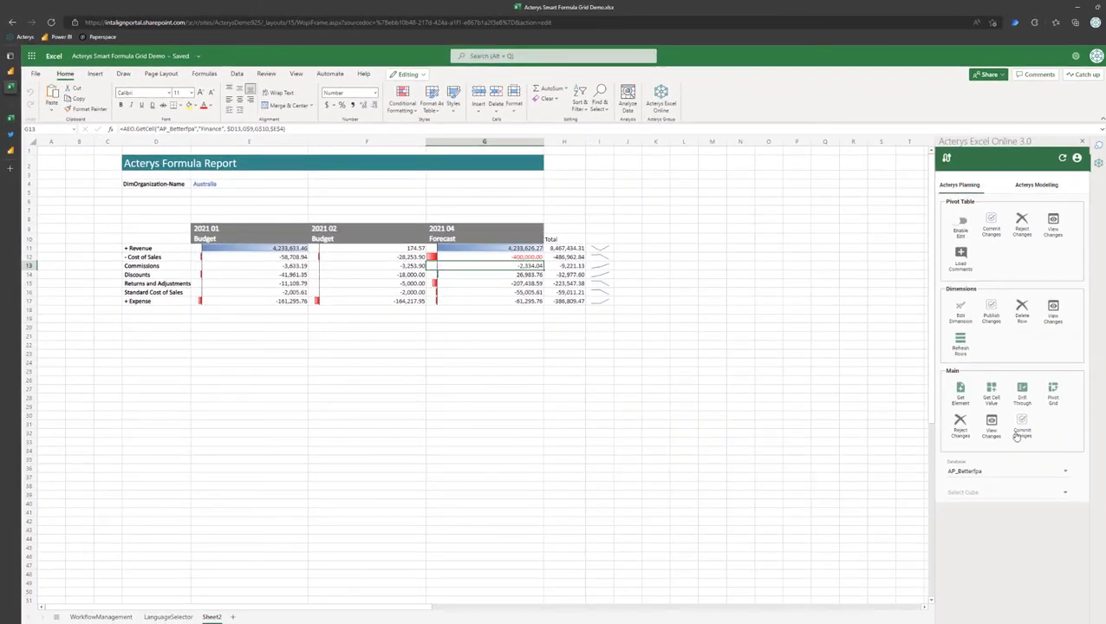
left_click(1017, 436)
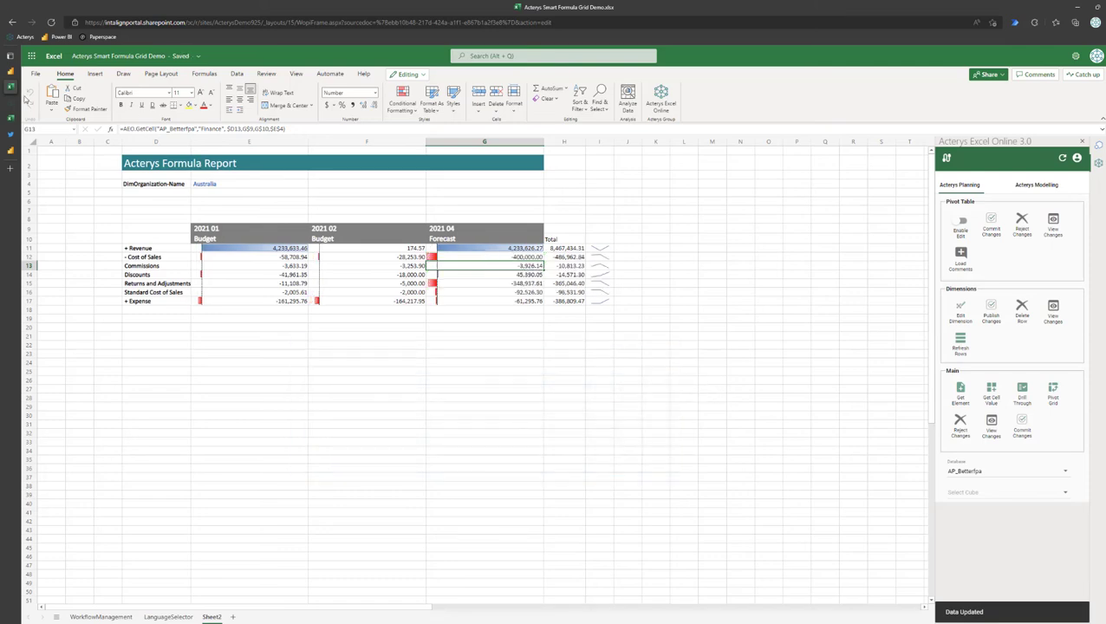
left_click(11, 71)
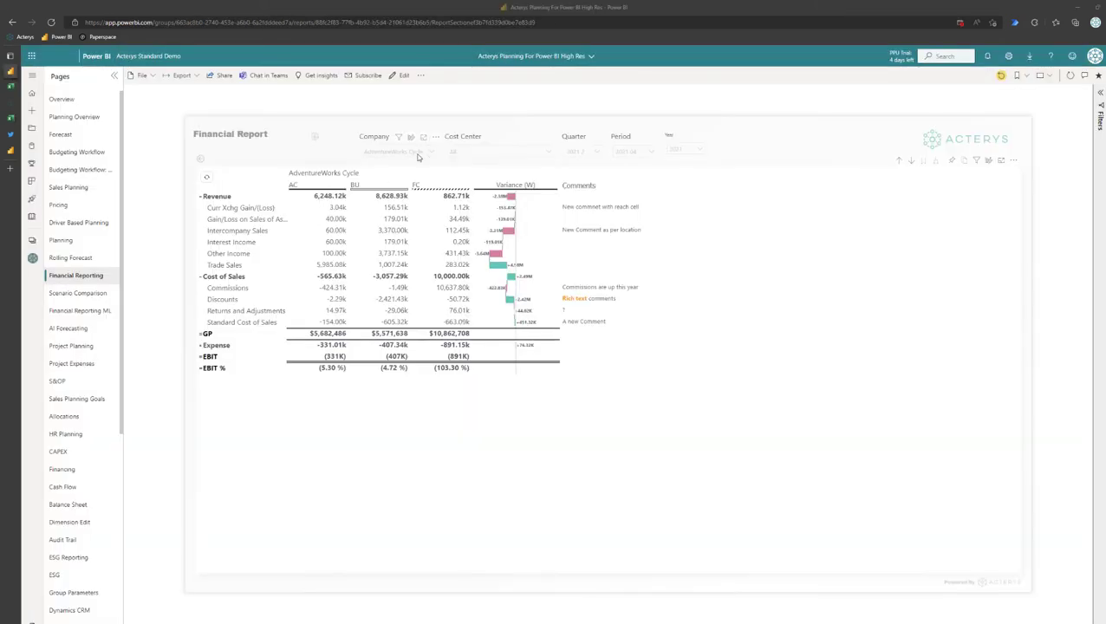
Open the Company slicer list on the Power BI Financial Report page
left_click(418, 154)
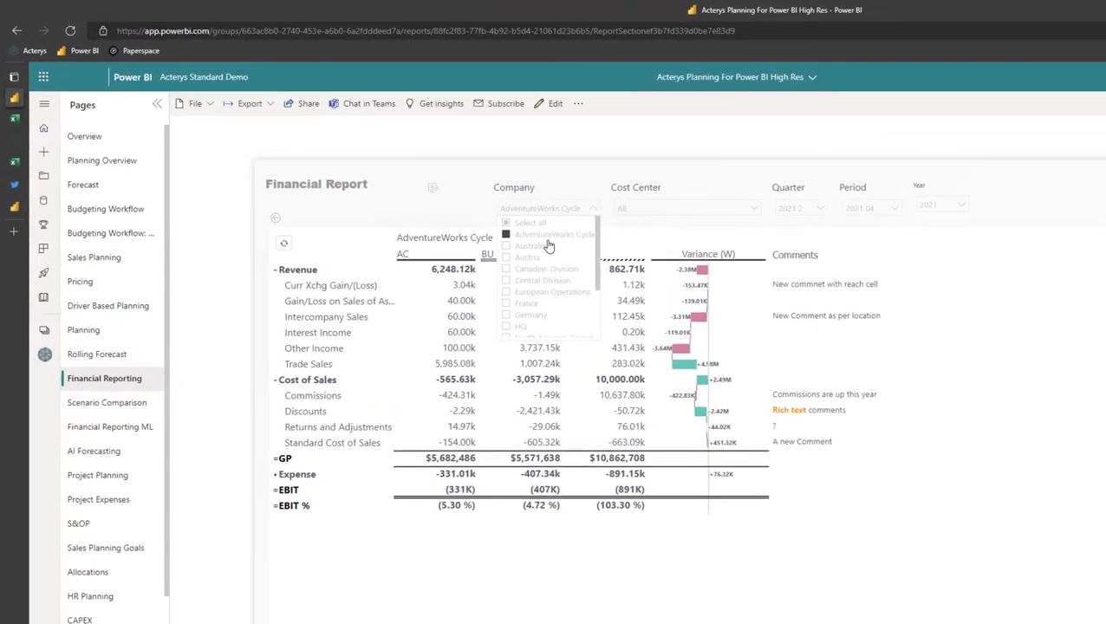